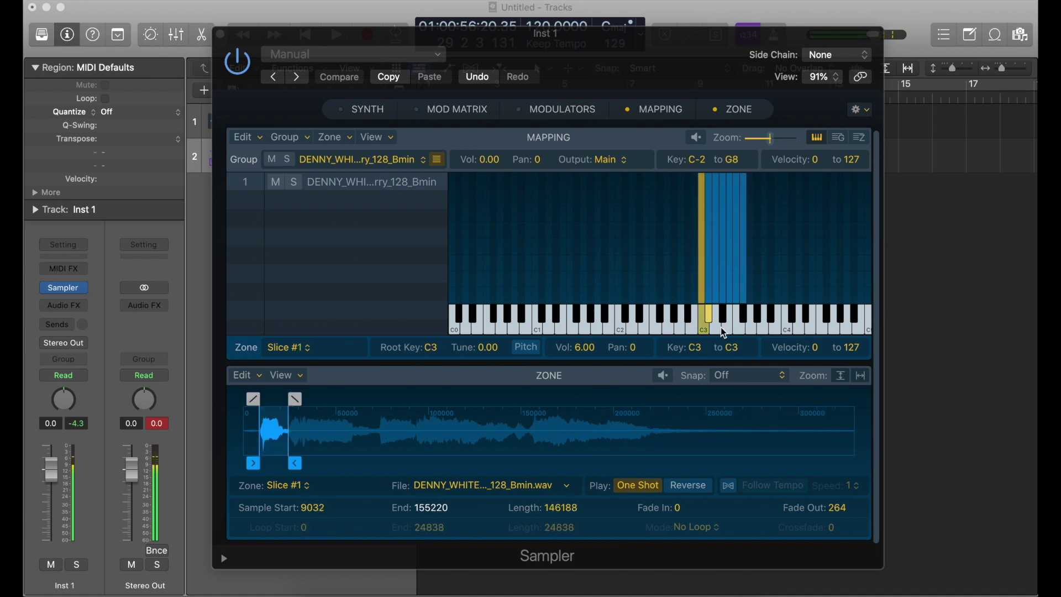
# Audition the last slices up to Slice #7, then show the Mapping pane's group list
pyautogui.press('Right')
pyautogui.press('Right')
pyautogui.press('Right')
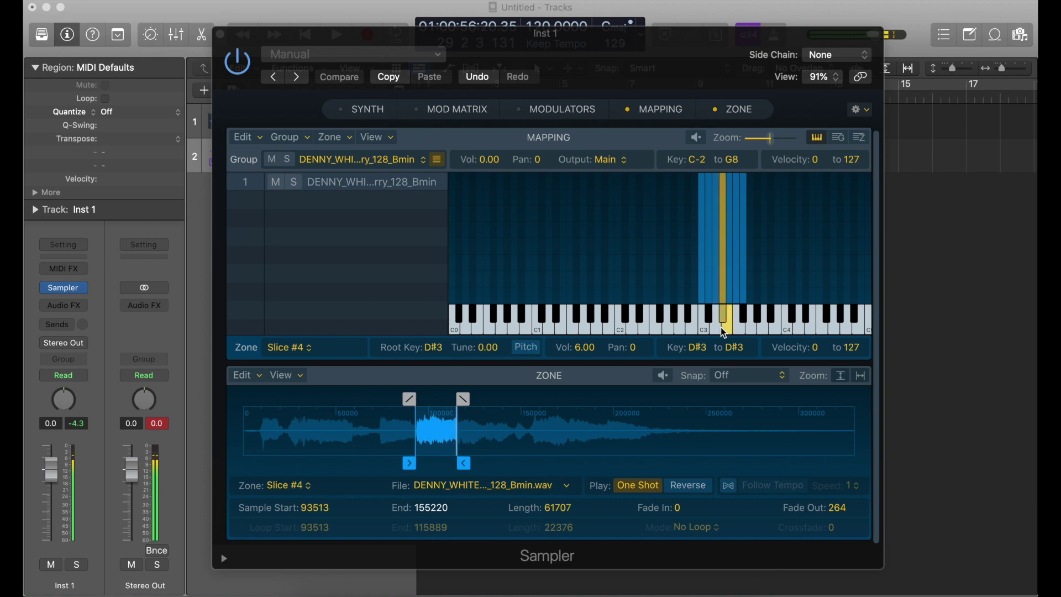
pyautogui.press('Right')
pyautogui.press('Right')
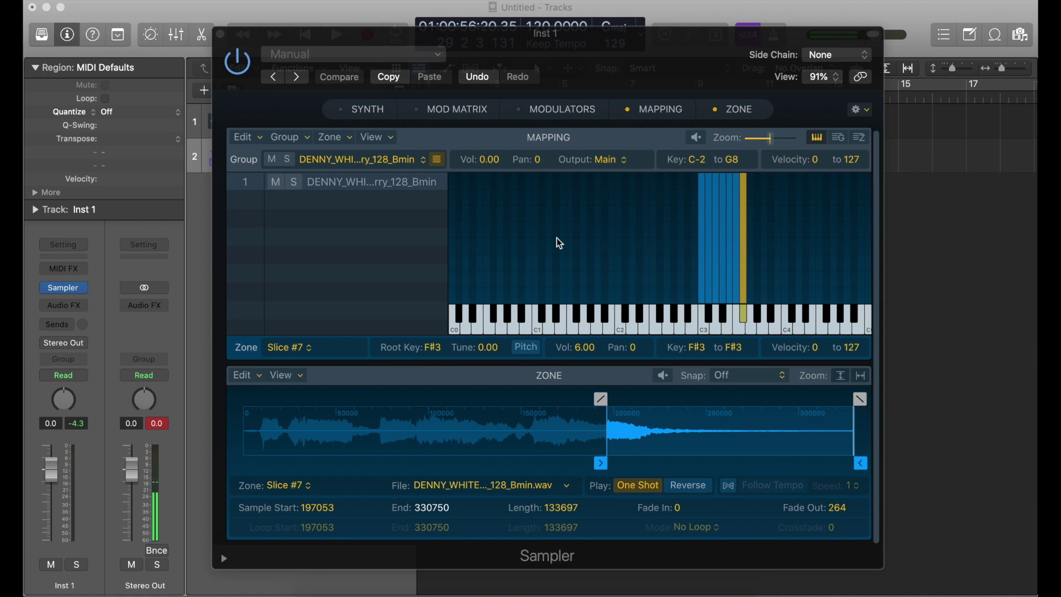
pyautogui.click(840, 139)
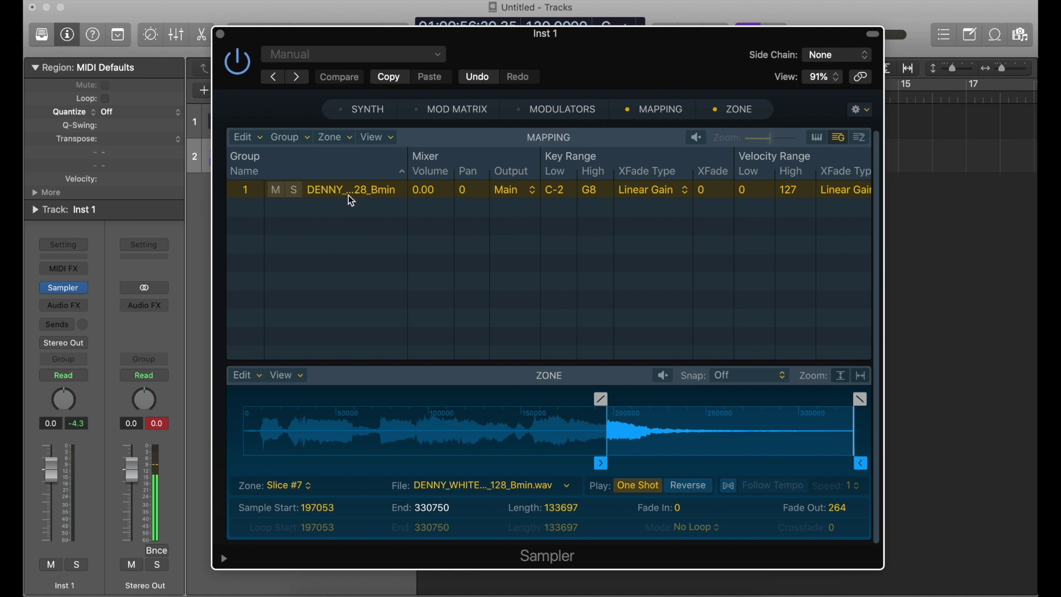
# Add six new empty groups beneath 128_Bmin, giving seven groups in total
pyautogui.click(304, 139)
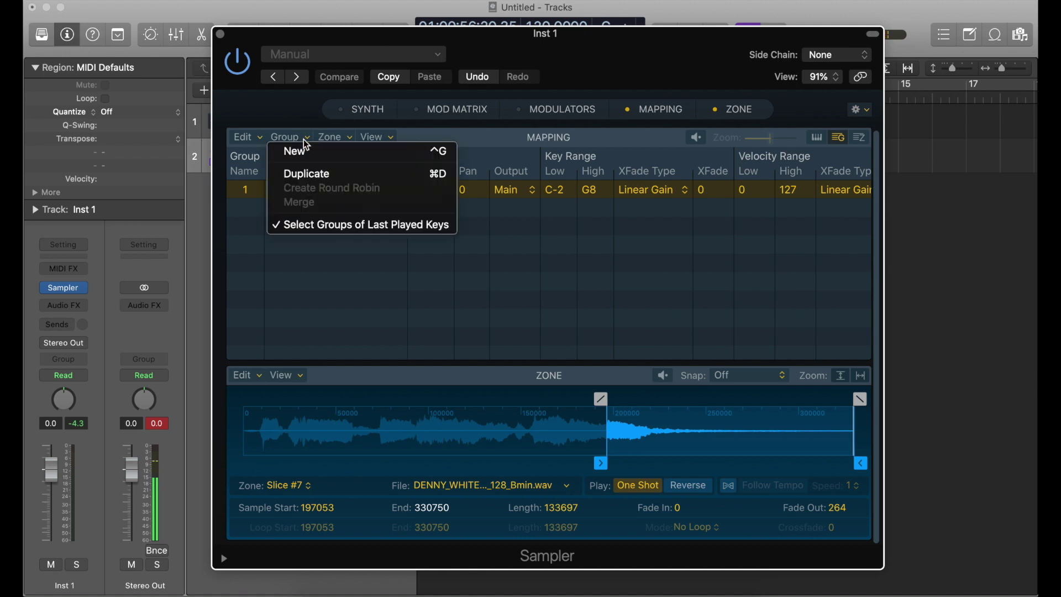
pyautogui.click(318, 155)
pyautogui.click(298, 139)
pyautogui.click(304, 138)
pyautogui.click(303, 137)
pyautogui.click(305, 156)
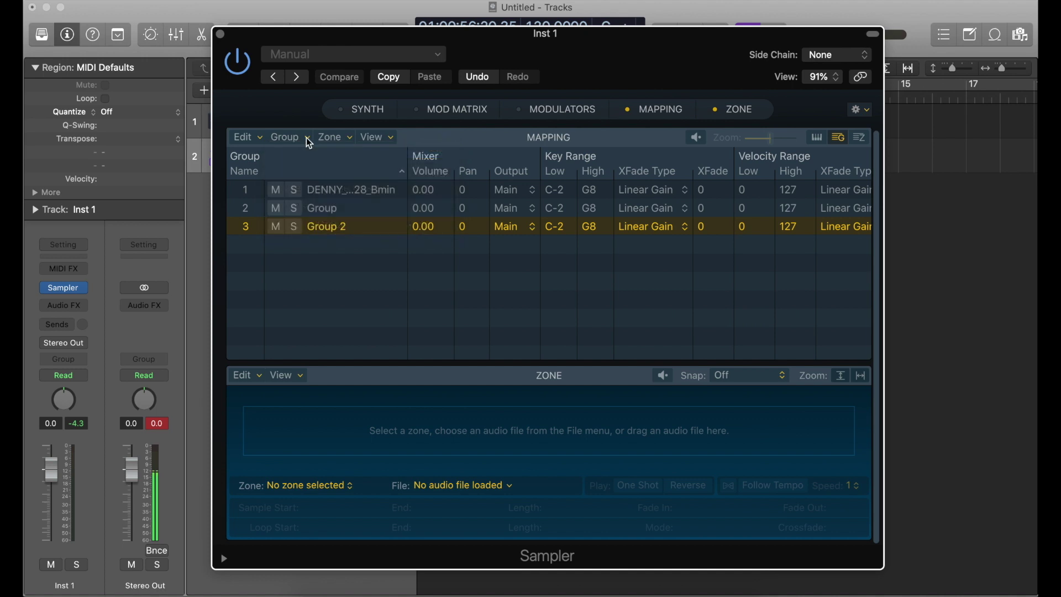
pyautogui.click(306, 138)
pyautogui.click(323, 150)
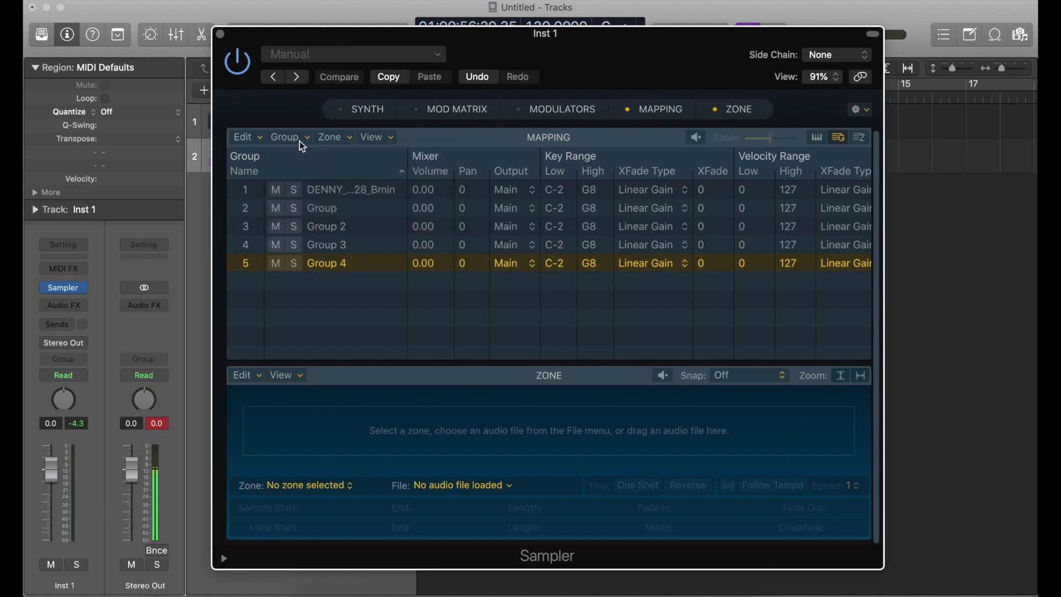
pyautogui.click(300, 138)
pyautogui.click(304, 150)
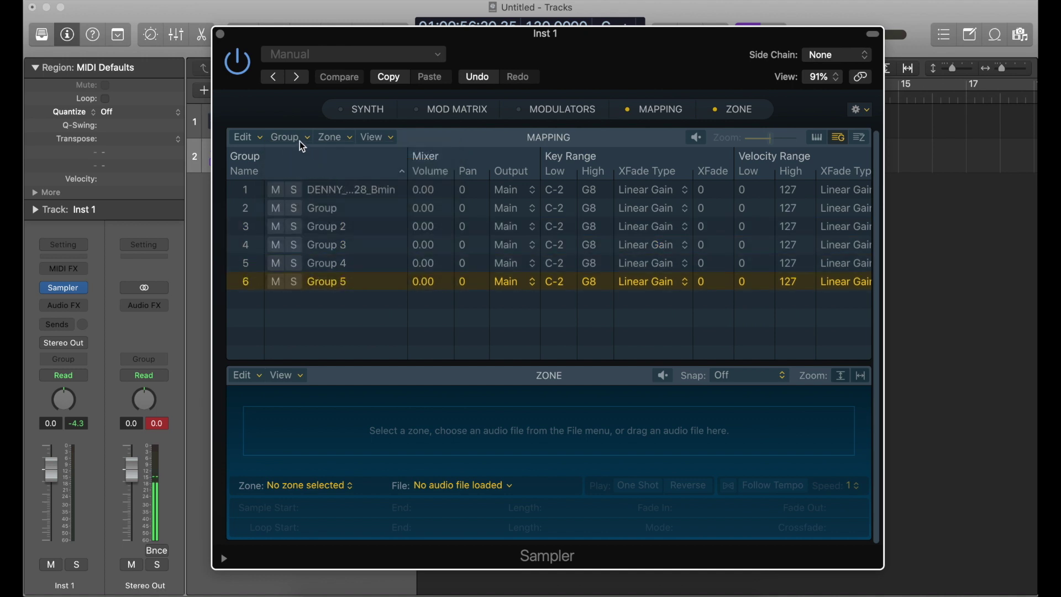
pyautogui.click(301, 139)
pyautogui.click(307, 152)
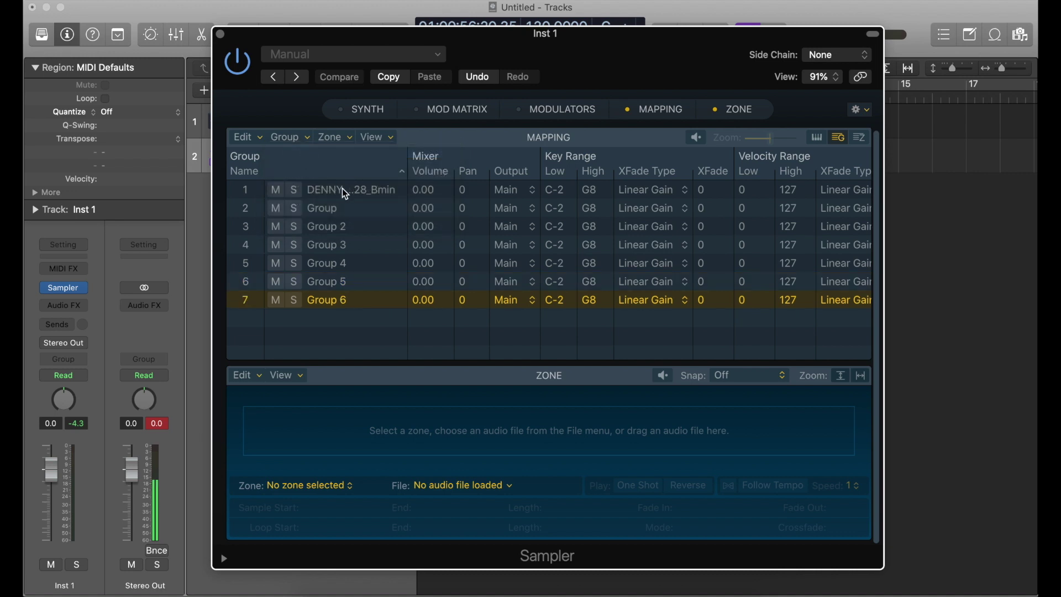
# Rename the first three groups, including 128_Bmin, to Hey 1, Hey 2 and Hey 3
pyautogui.click(343, 189)
pyautogui.doubleClick(343, 189)
pyautogui.write('Hey 1')
pyautogui.press('Return')
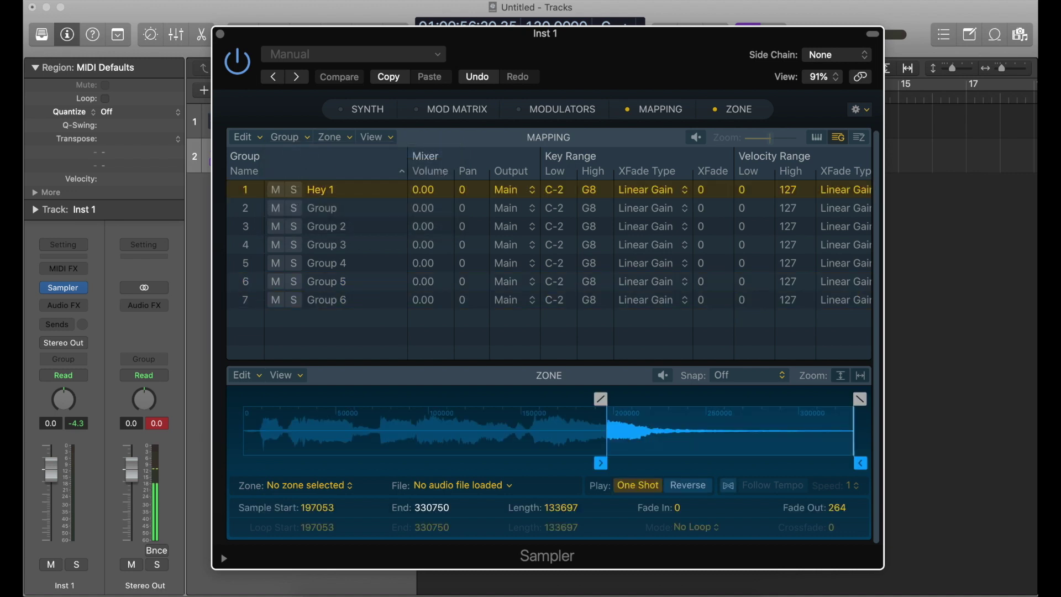
pyautogui.doubleClick(336, 209)
pyautogui.write('Hey 2')
pyautogui.press('Return')
pyautogui.doubleClick(331, 226)
pyautogui.write('Hey 3')
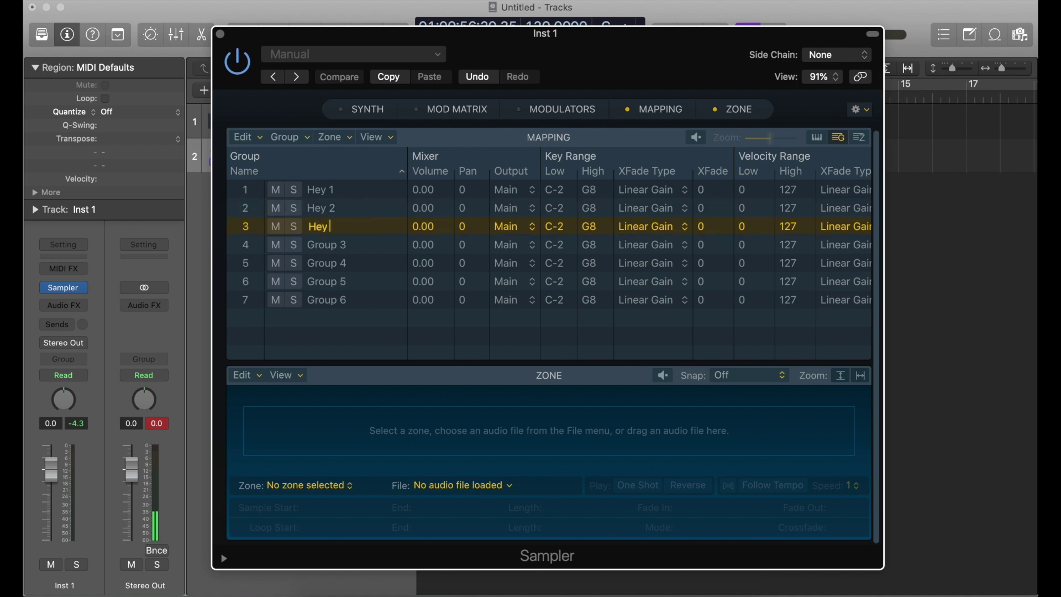
pyautogui.press('Return')
# Rename the fourth and fifth groups Hey 4 and Hey 5, fixing a typo
pyautogui.doubleClick(334, 244)
pyautogui.write('Hey 4')
pyautogui.press('Return')
pyautogui.doubleClick(341, 263)
pyautogui.write('Her')
pyautogui.press('BackSpace')
pyautogui.write('y 5')
pyautogui.press('Return')
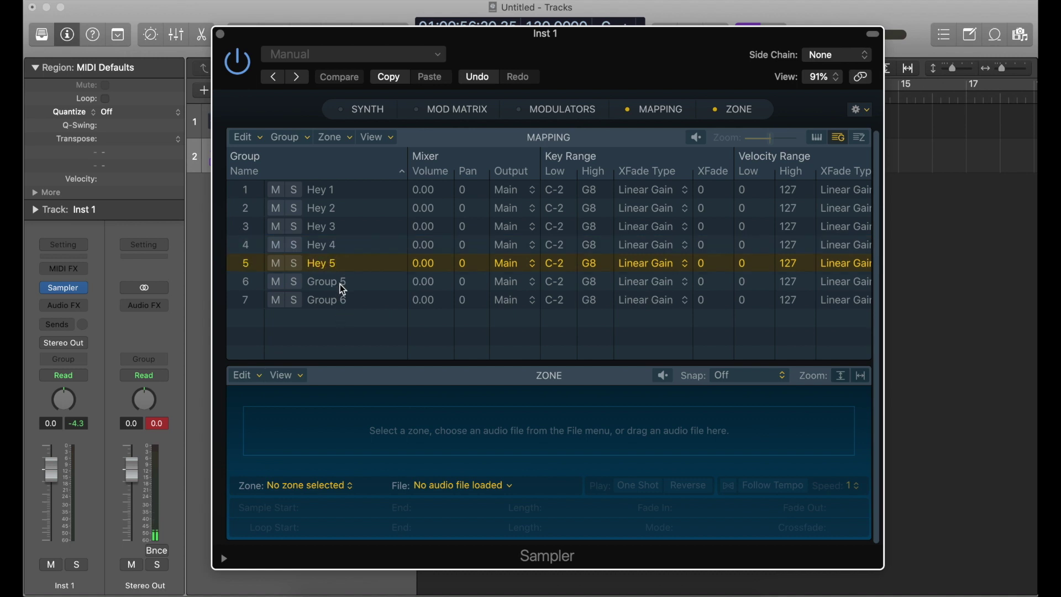
# Rename the last two groups Hey 6 and Hey 7
pyautogui.doubleClick(340, 282)
pyautogui.write('Hey 6')
pyautogui.press('Return')
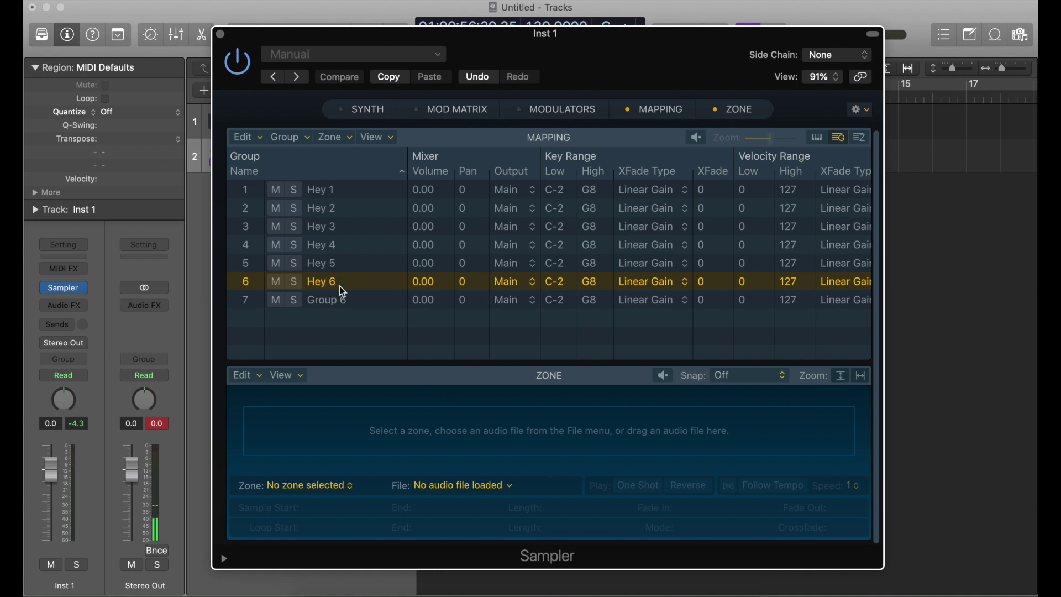
pyautogui.doubleClick(340, 297)
pyautogui.write('H')
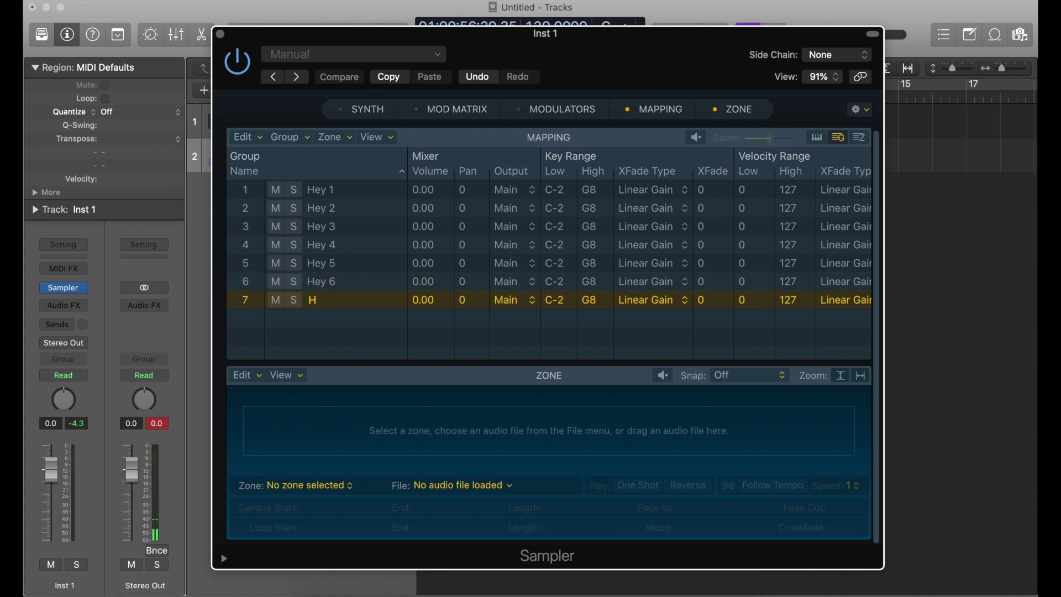
pyautogui.write('ey 7')
pyautogui.press('Return')
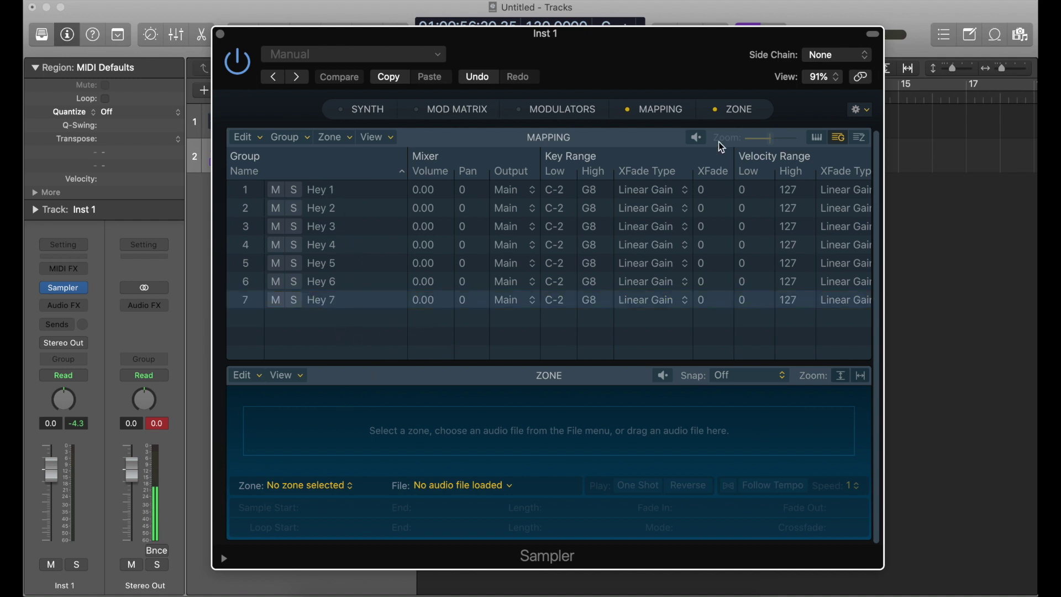
# Switch to Zone view for group Hey 1 and scroll to its seven slices' Group Assignment column
pyautogui.hscroll(2, 498, 218)
pyautogui.hscroll(5, 498, 217)
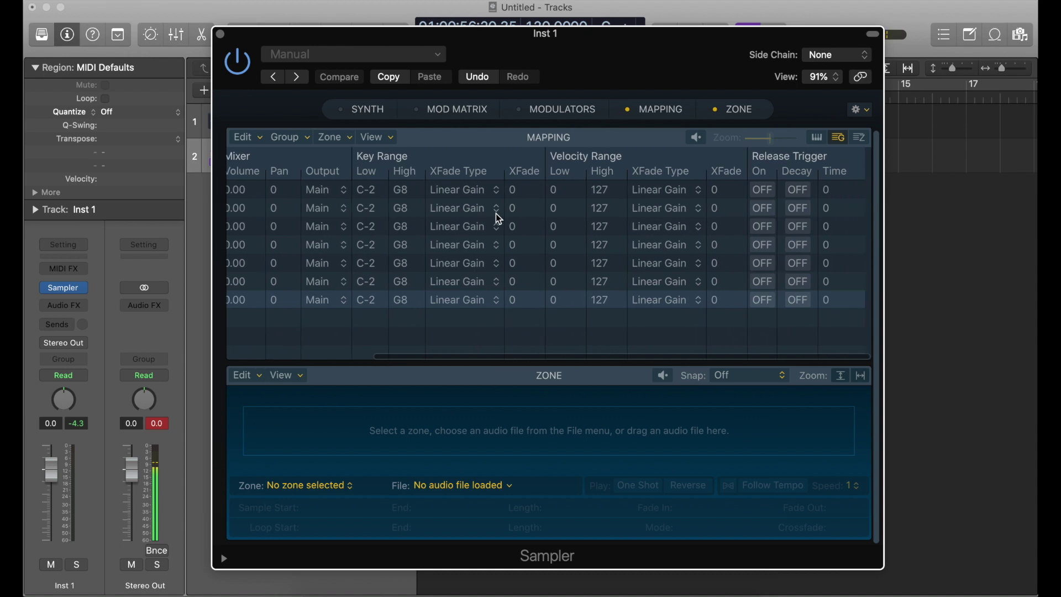
pyautogui.click(862, 139)
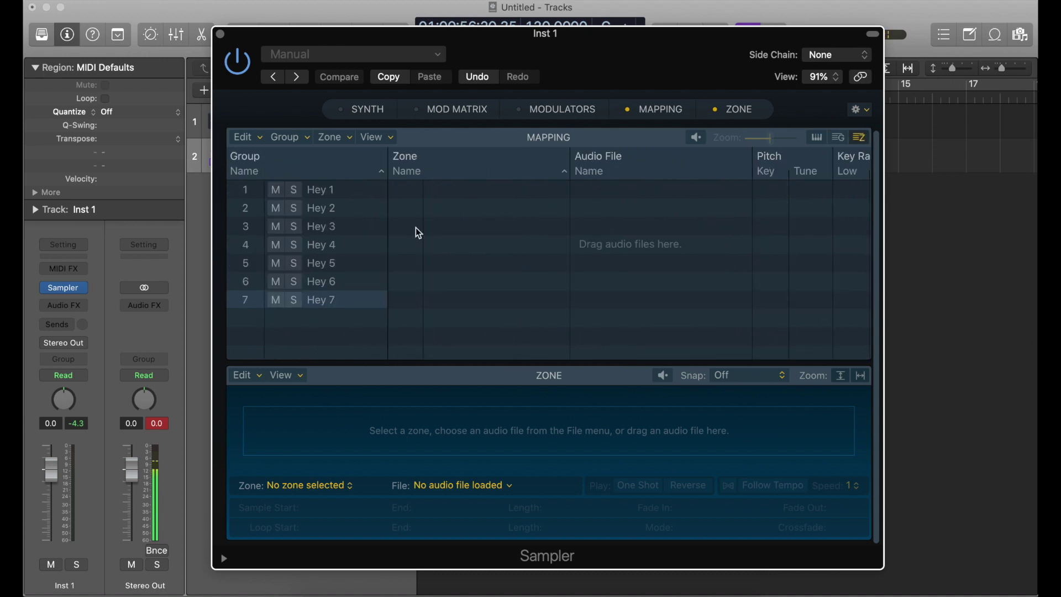
pyautogui.click(320, 191)
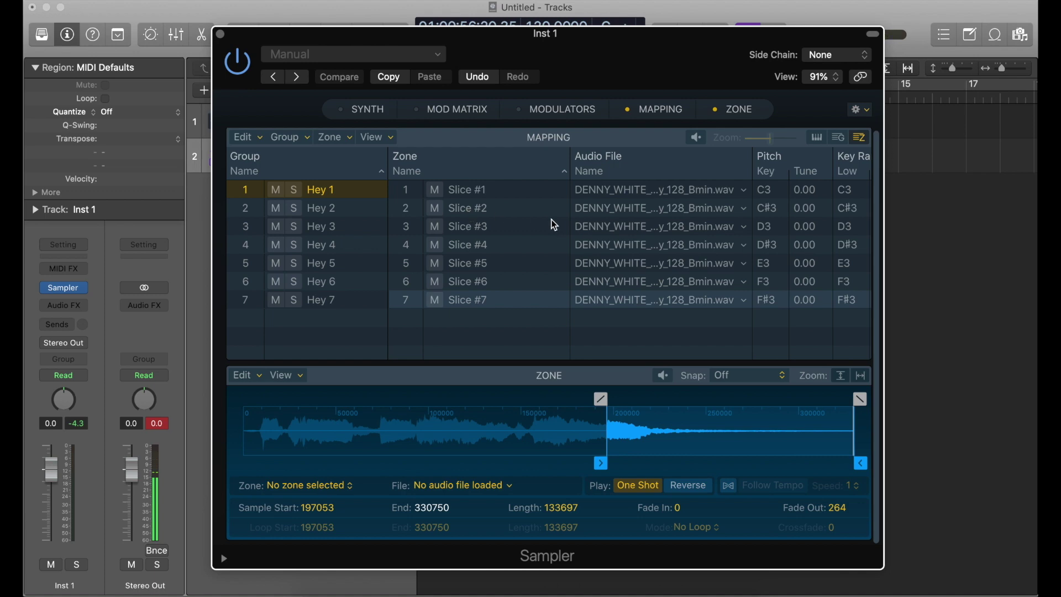
pyautogui.hscroll(15, 554, 225)
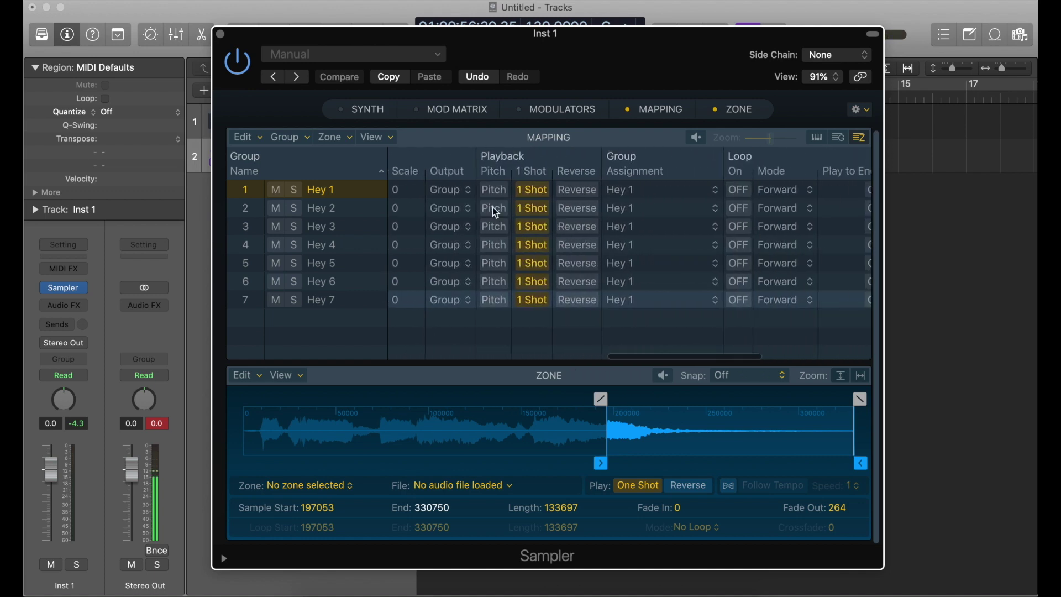
pyautogui.hscroll(10, 628, 237)
pyautogui.hscroll(-5, 579, 249)
pyautogui.hscroll(-5, 579, 250)
pyautogui.hscroll(10, 525, 247)
pyautogui.hscroll(-8, 523, 243)
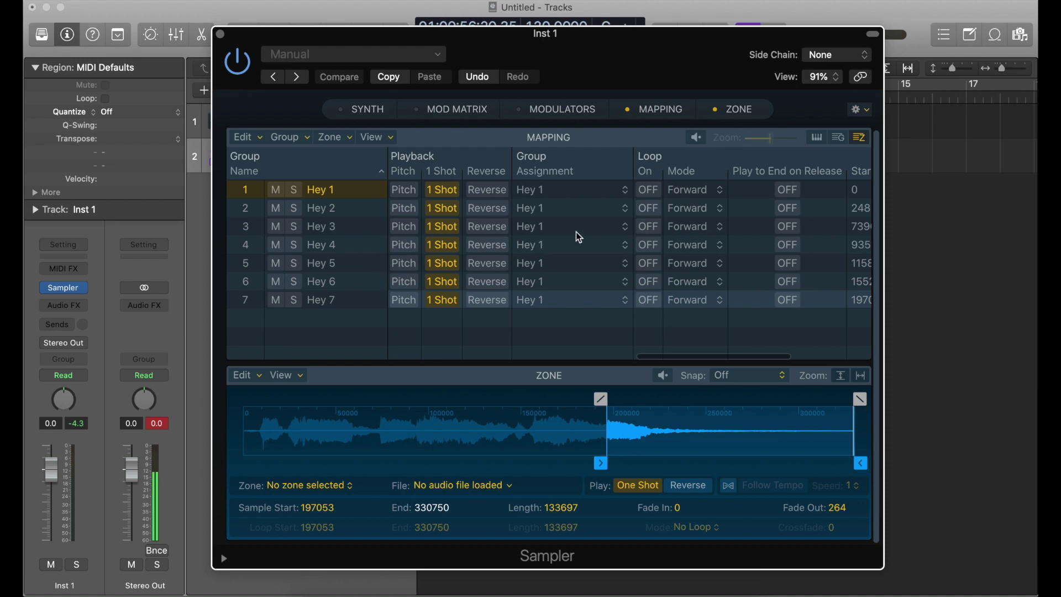
# Move Slices #2, #3 and #4 into groups Hey 2, Hey 3 and Hey 4
pyautogui.click(579, 209)
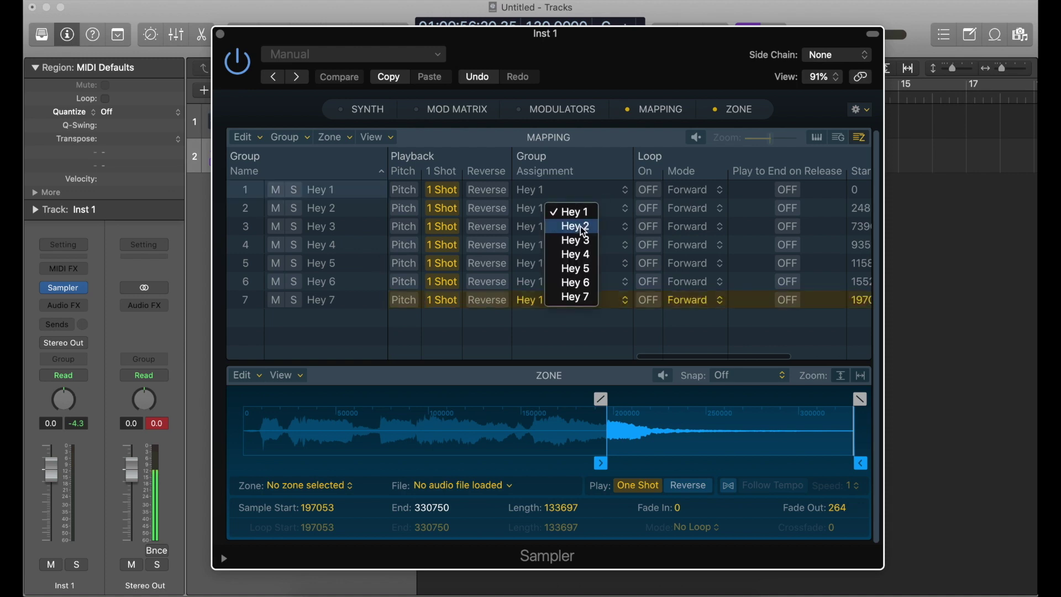
pyautogui.click(580, 226)
pyautogui.click(578, 210)
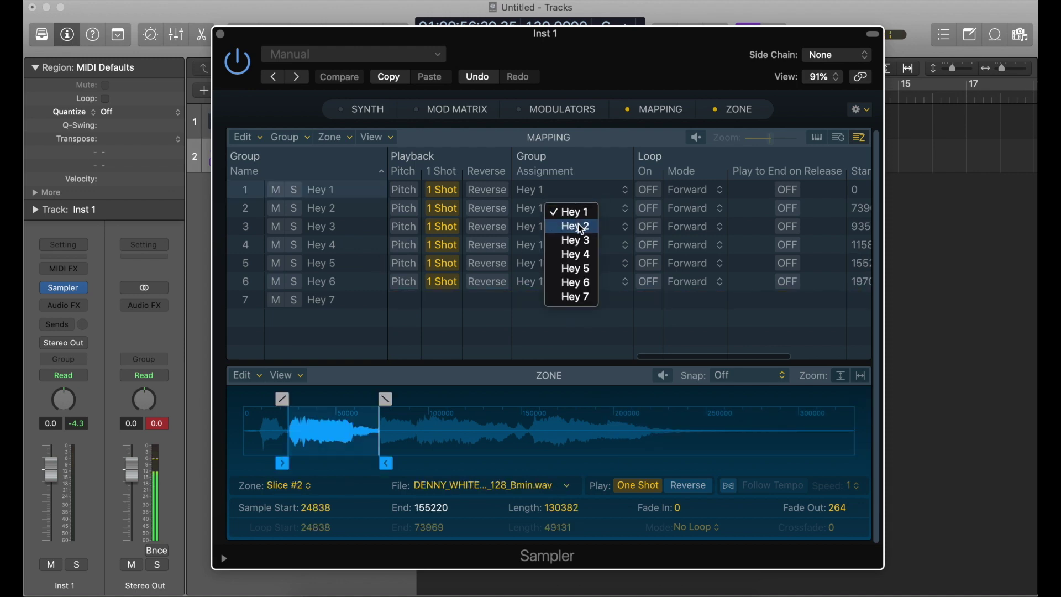
pyautogui.click(578, 240)
pyautogui.click(571, 210)
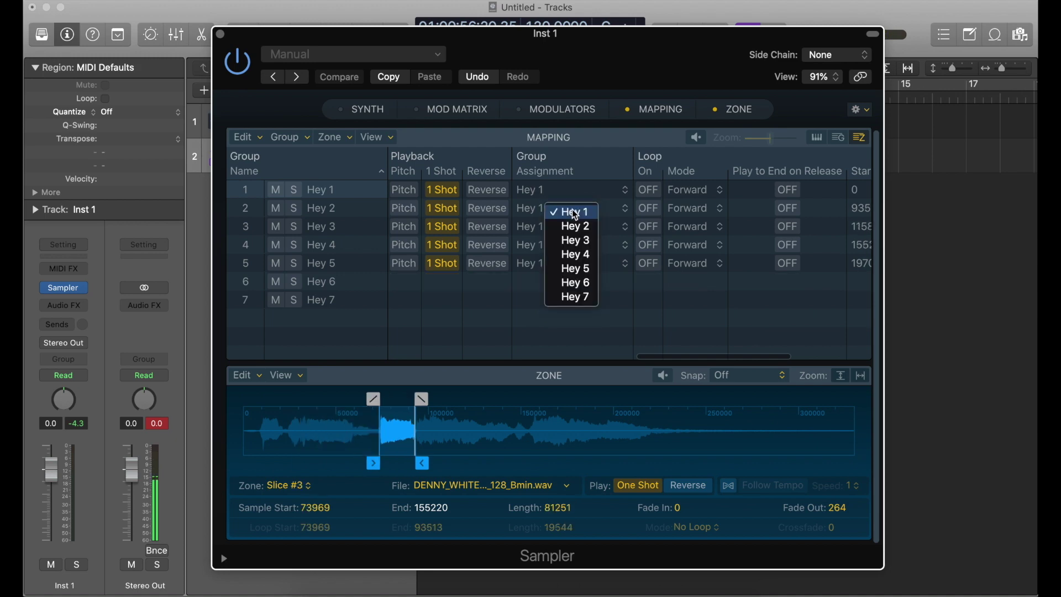
pyautogui.click(578, 254)
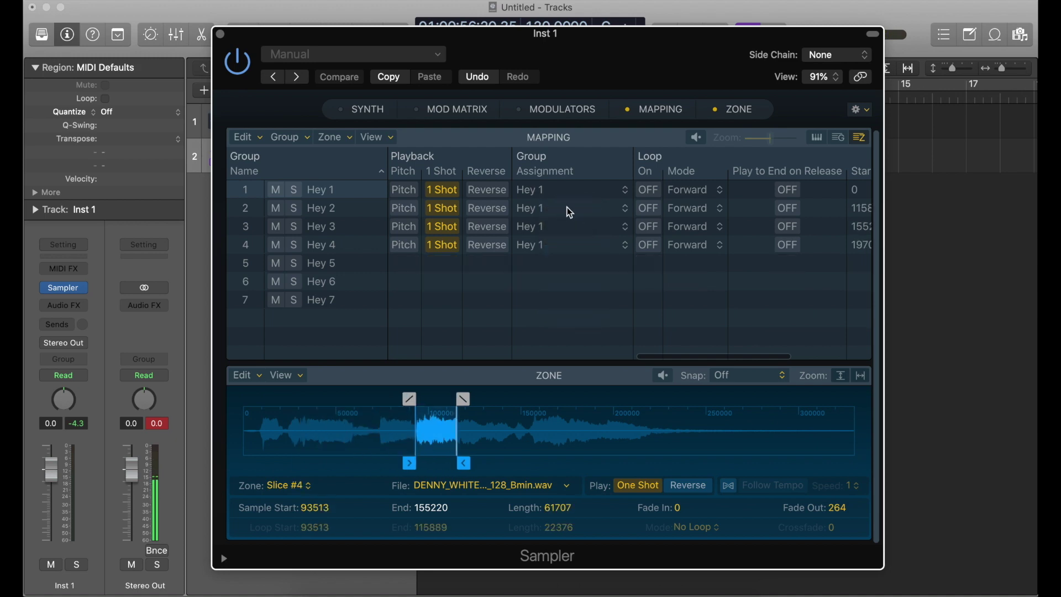
# Move Slices #5, #6 and #7 into groups Hey 5, Hey 6 and Hey 7, then show the groups
pyautogui.click(567, 208)
pyautogui.click(588, 269)
pyautogui.click(576, 208)
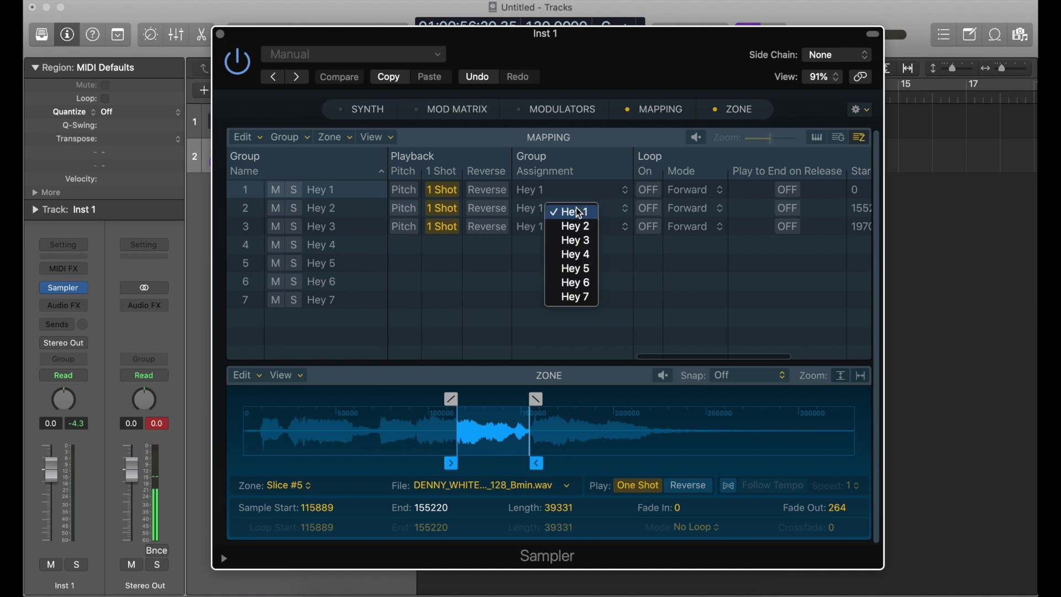
pyautogui.click(575, 280)
pyautogui.click(593, 208)
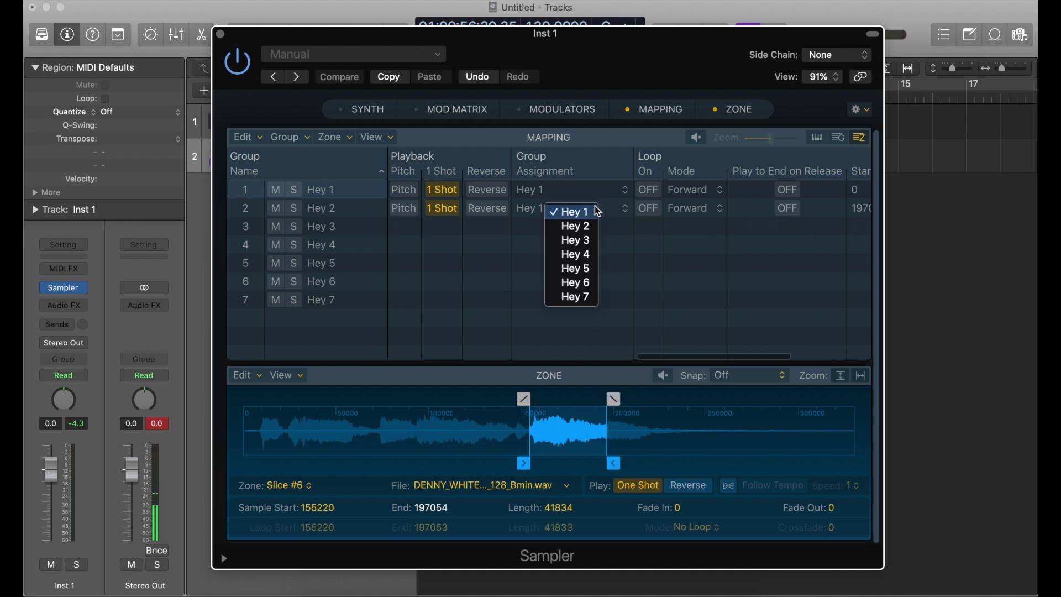
pyautogui.click(578, 298)
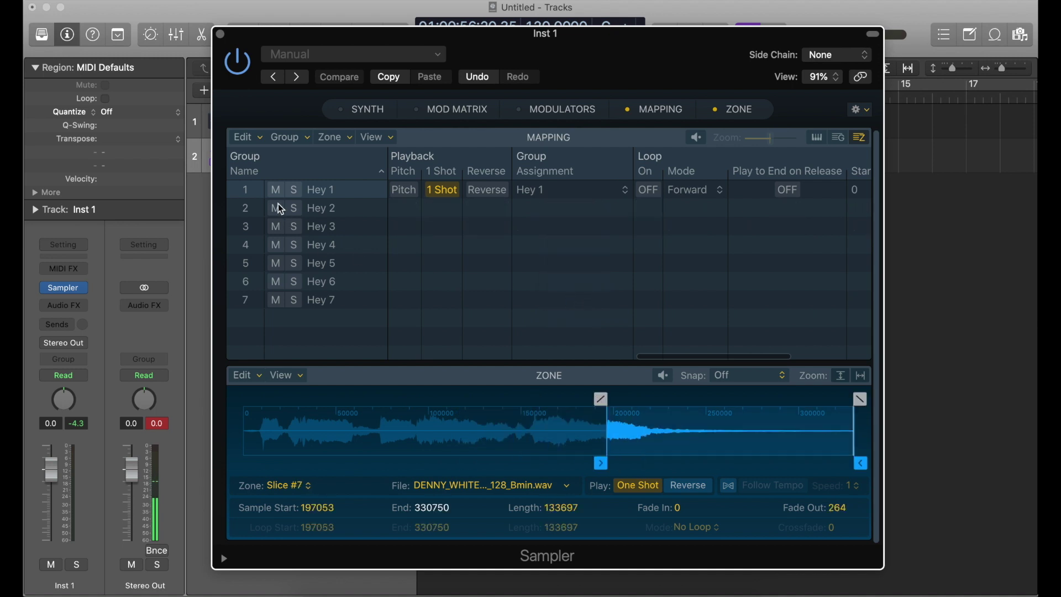
pyautogui.click(839, 137)
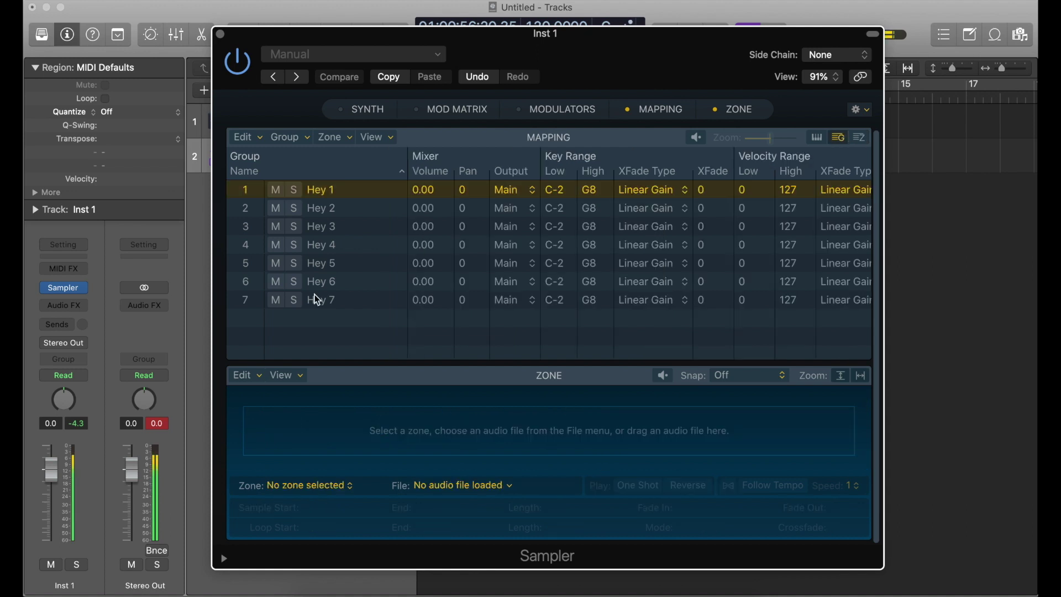
# Step through the groups, then switch to Zone view and show group Hey 1's zone
pyautogui.press('Down')
pyautogui.press('Down')
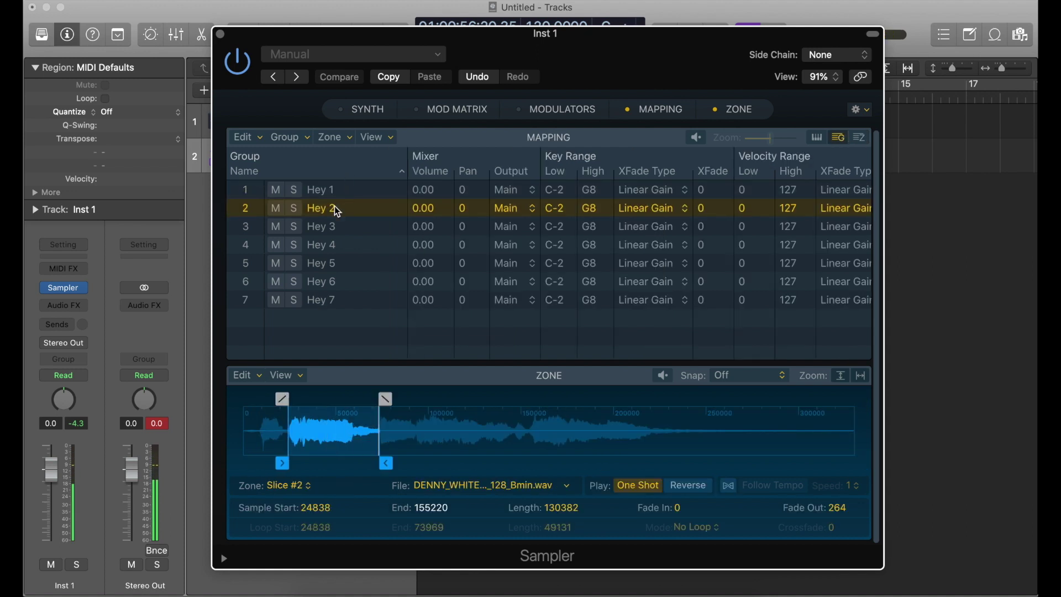
pyautogui.press('Down')
pyautogui.press('Down')
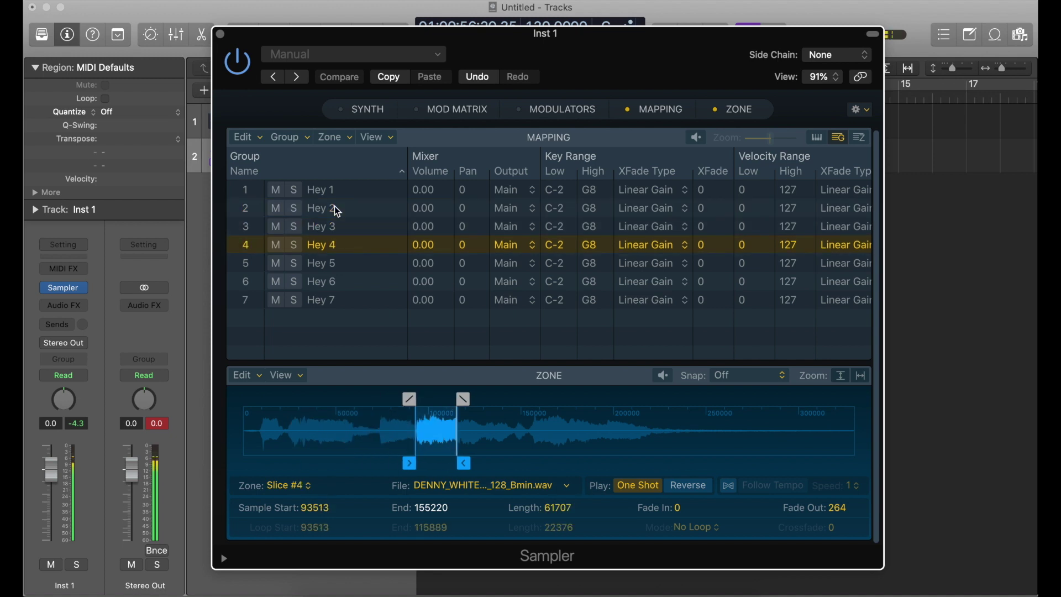
pyautogui.press('Down')
pyautogui.press('Down')
pyautogui.press('Down')
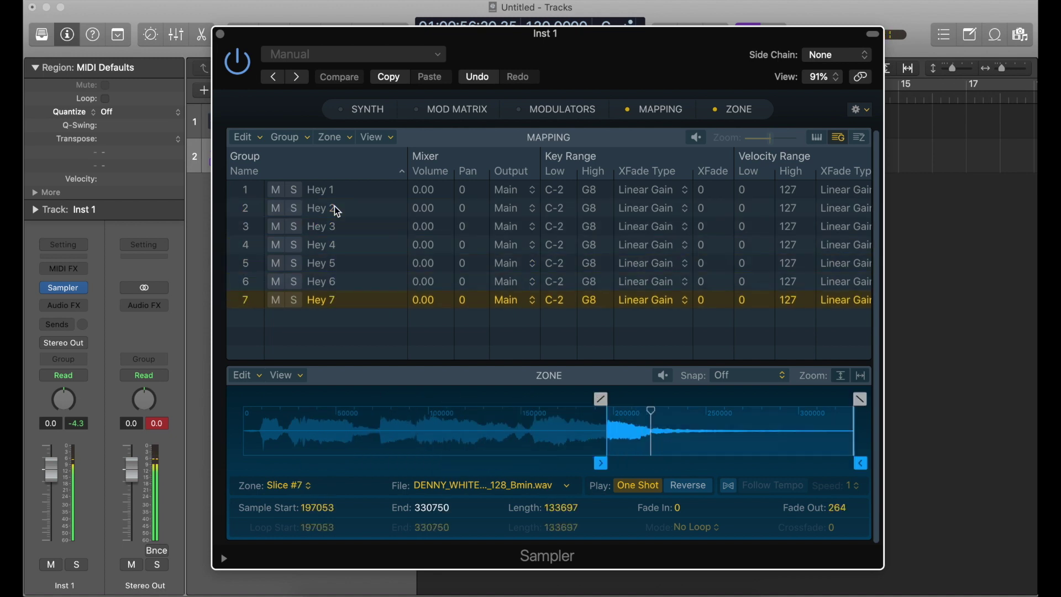
pyautogui.click(858, 138)
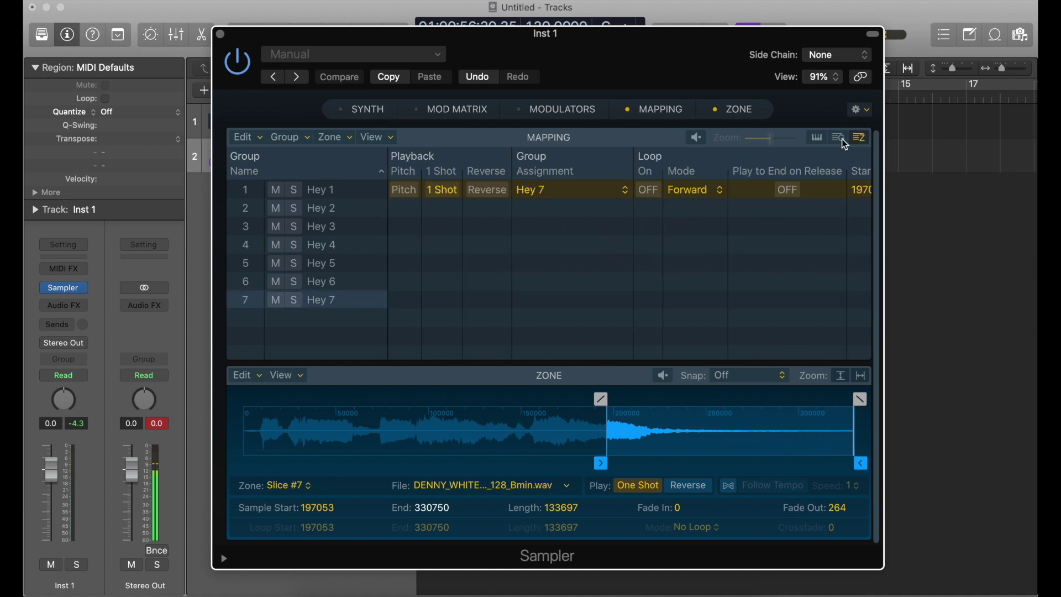
pyautogui.hscroll(-5, 513, 283)
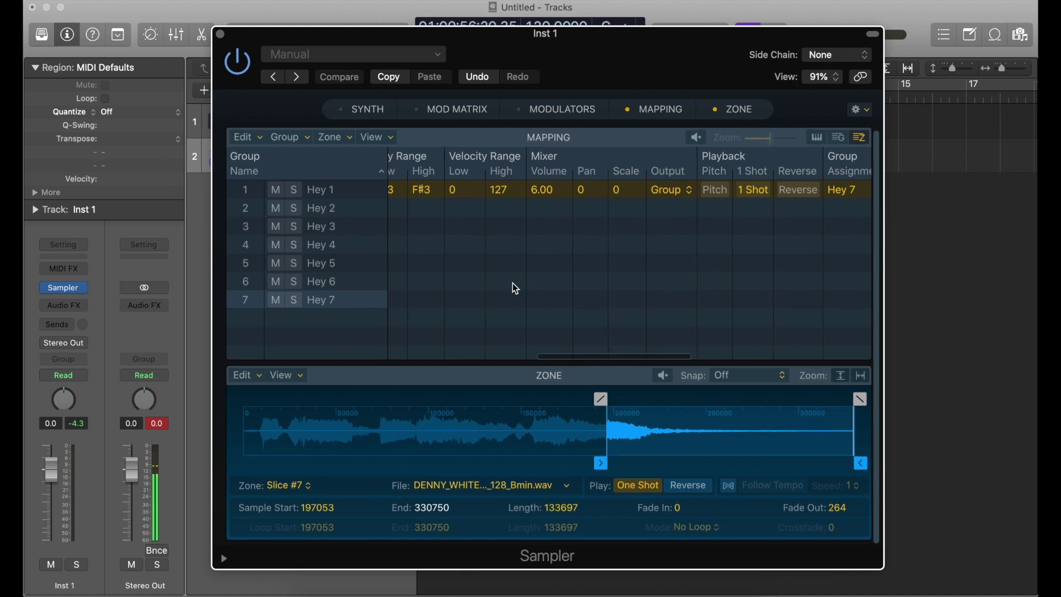
pyautogui.hscroll(-5, 513, 283)
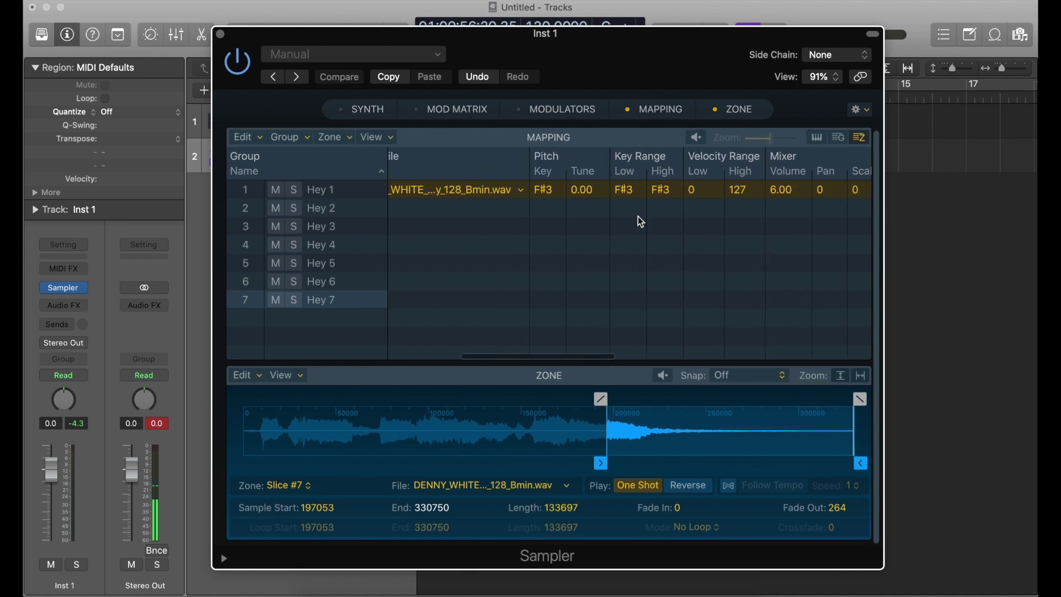
pyautogui.hscroll(-2, 640, 220)
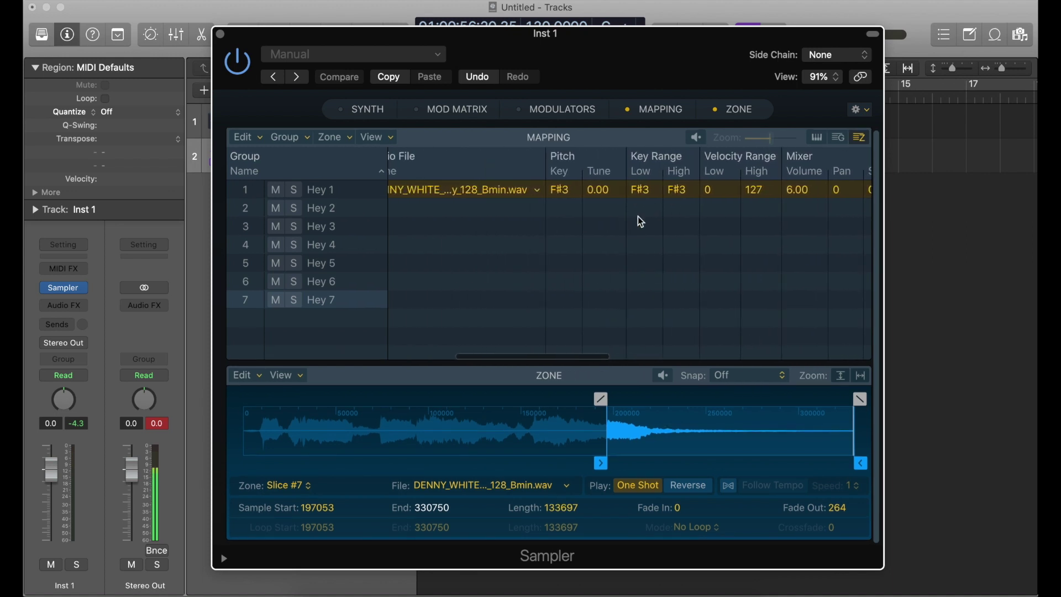
pyautogui.click(343, 193)
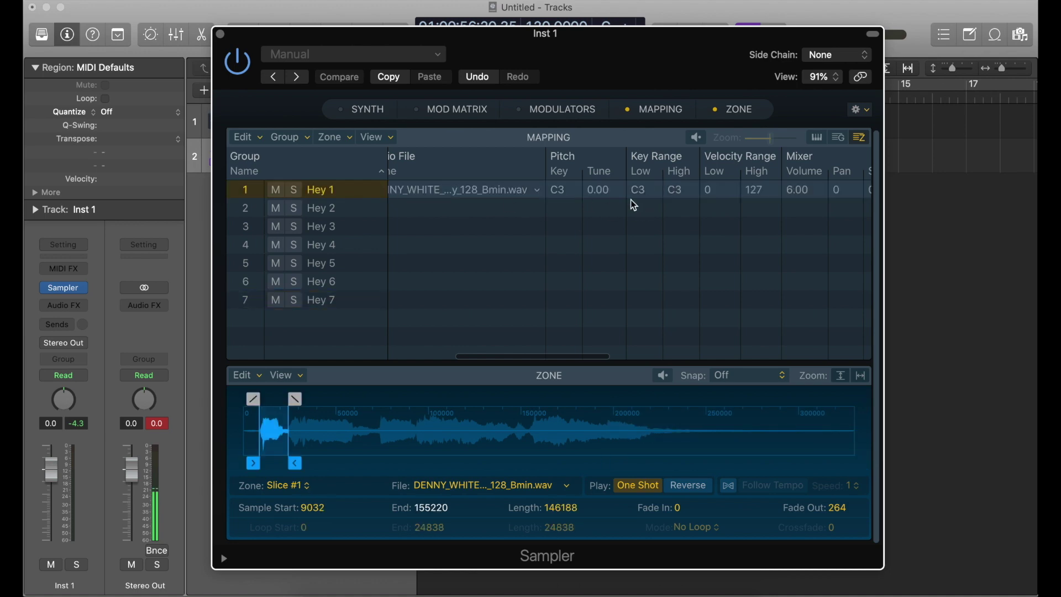
pyautogui.hscroll(2, 633, 203)
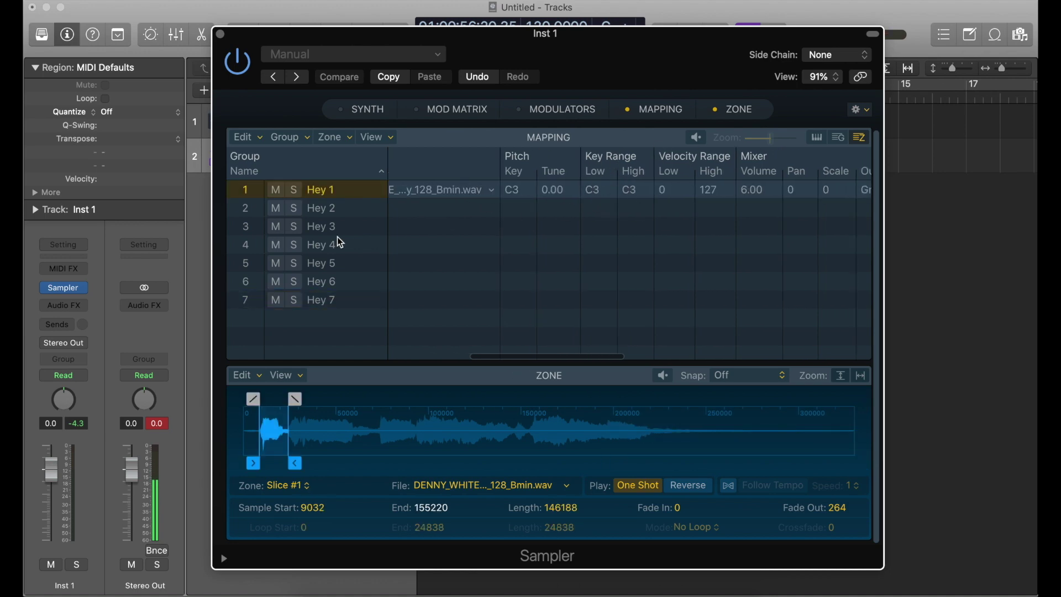
# Lower the key ranges of the Hey 2 through Hey 4 zones toward C3
pyautogui.click(334, 213)
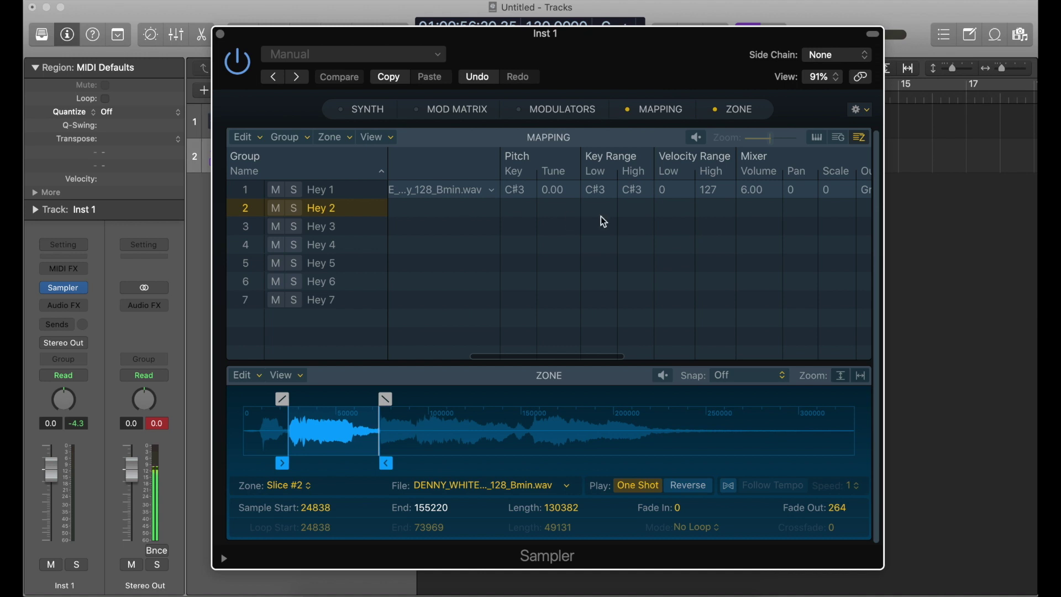
pyautogui.hscroll(2, 608, 220)
pyautogui.moveTo(554, 190); pyautogui.dragTo(583, 200)
pyautogui.click(322, 227)
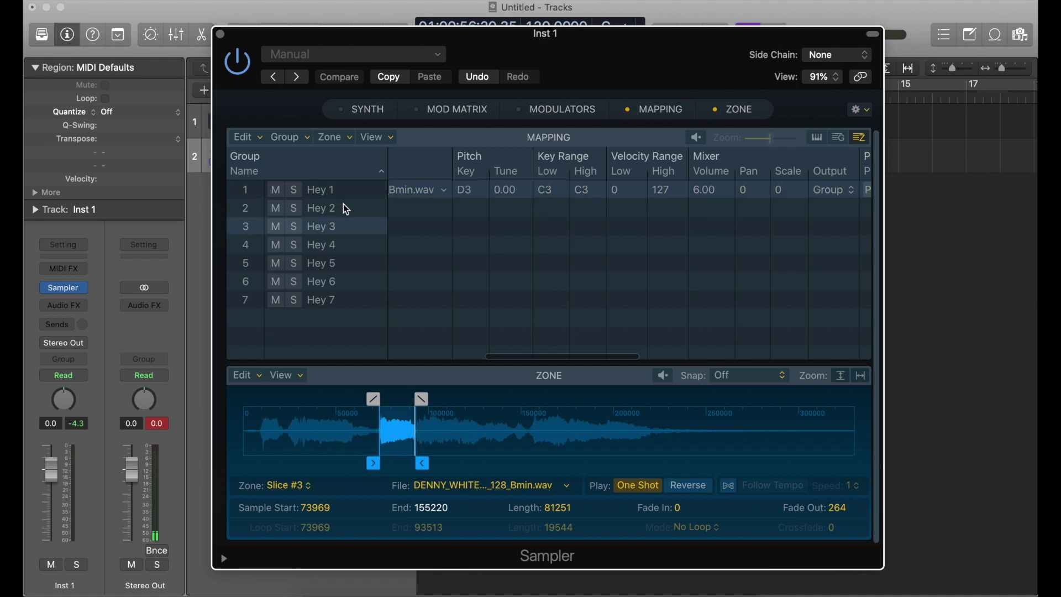
pyautogui.click(332, 245)
pyautogui.click(562, 191)
pyautogui.moveTo(558, 194); pyautogui.dragTo(581, 200)
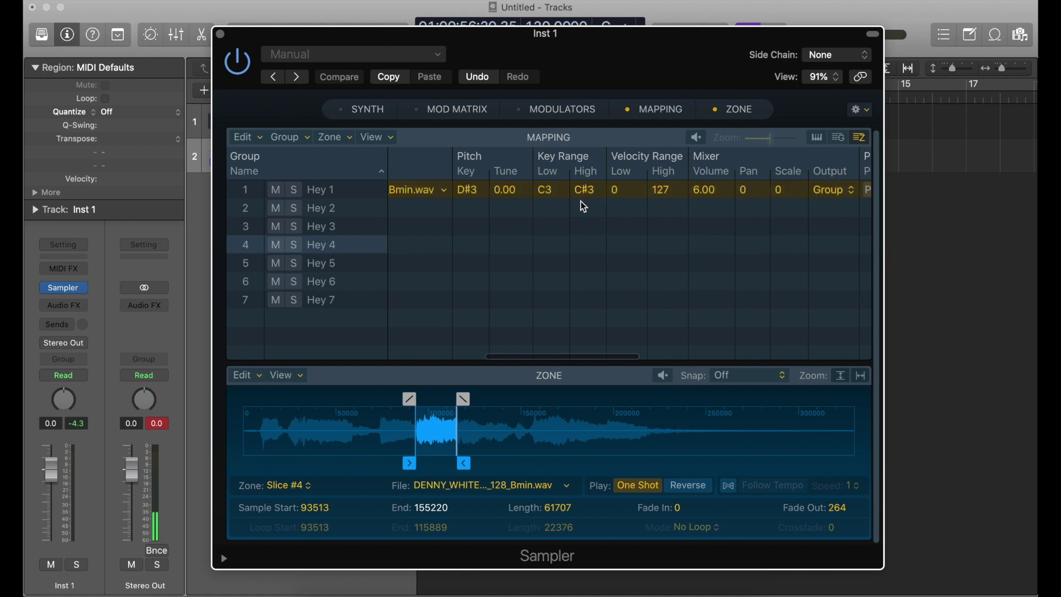
# Set the Hey 5, Hey 6 and Hey 7 zones' key ranges to C3–C3
pyautogui.click(319, 262)
pyautogui.click(549, 191)
pyautogui.moveTo(547, 190); pyautogui.dragTo(591, 204)
pyautogui.click(337, 281)
pyautogui.click(556, 189)
pyautogui.click(323, 300)
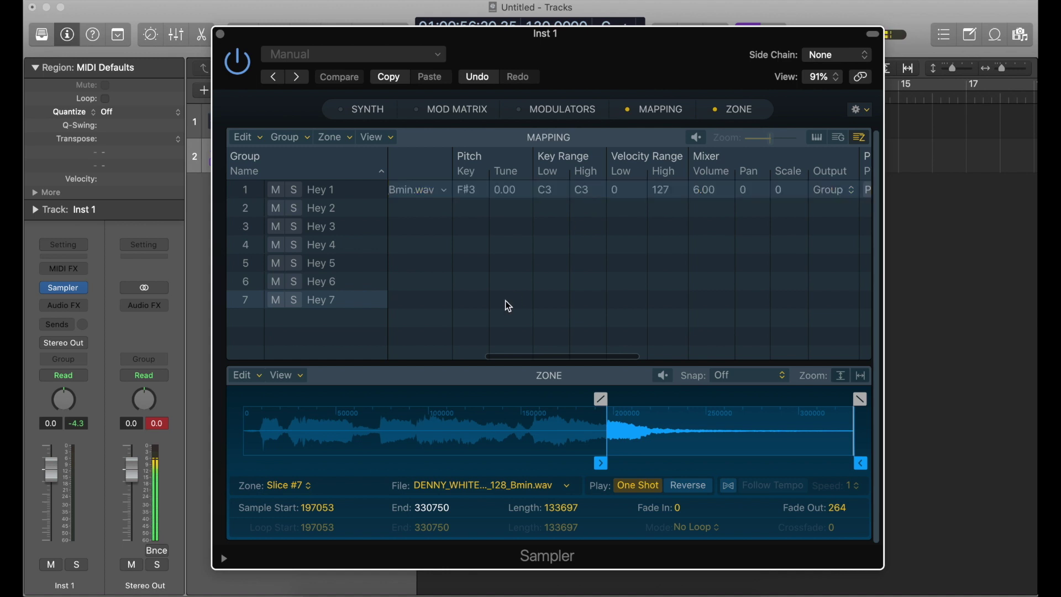
pyautogui.hscroll(10, 504, 301)
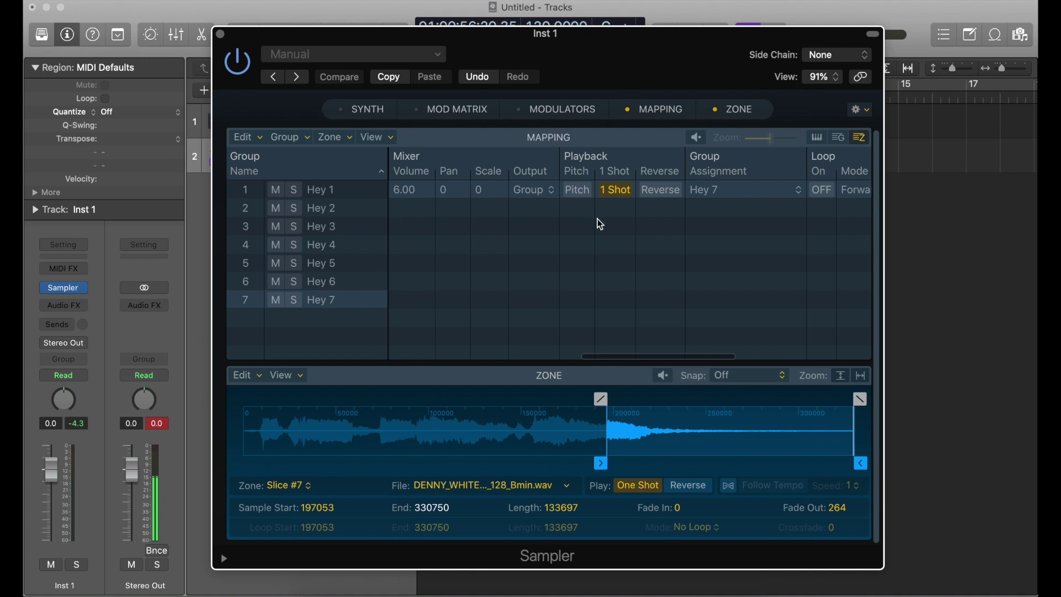
# Review the zones of groups Hey 1 through Hey 4 for their C3 key ranges
pyautogui.hscroll(-5, 601, 223)
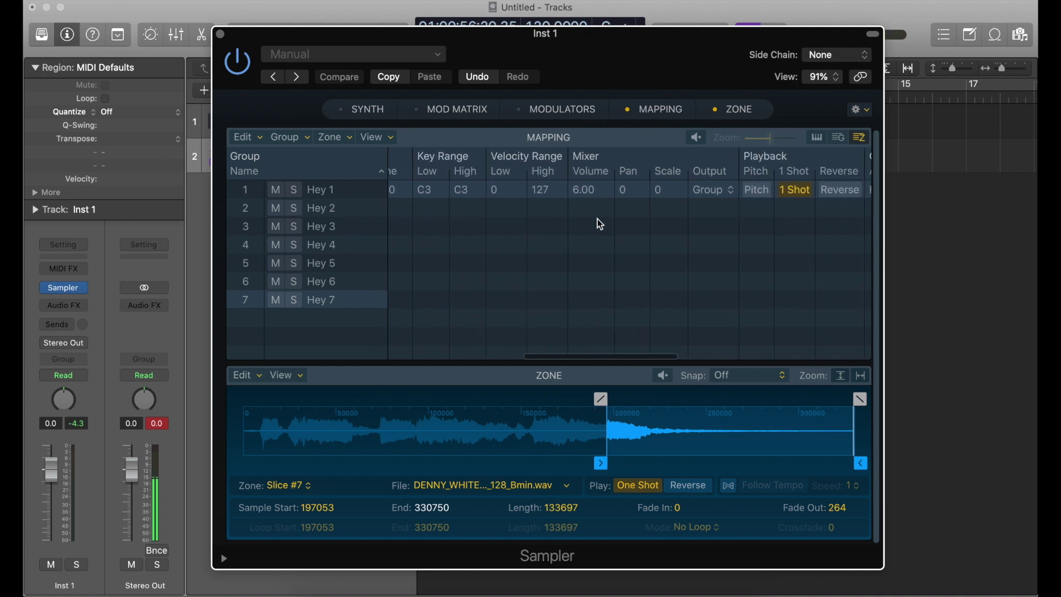
pyautogui.hscroll(5, 676, 225)
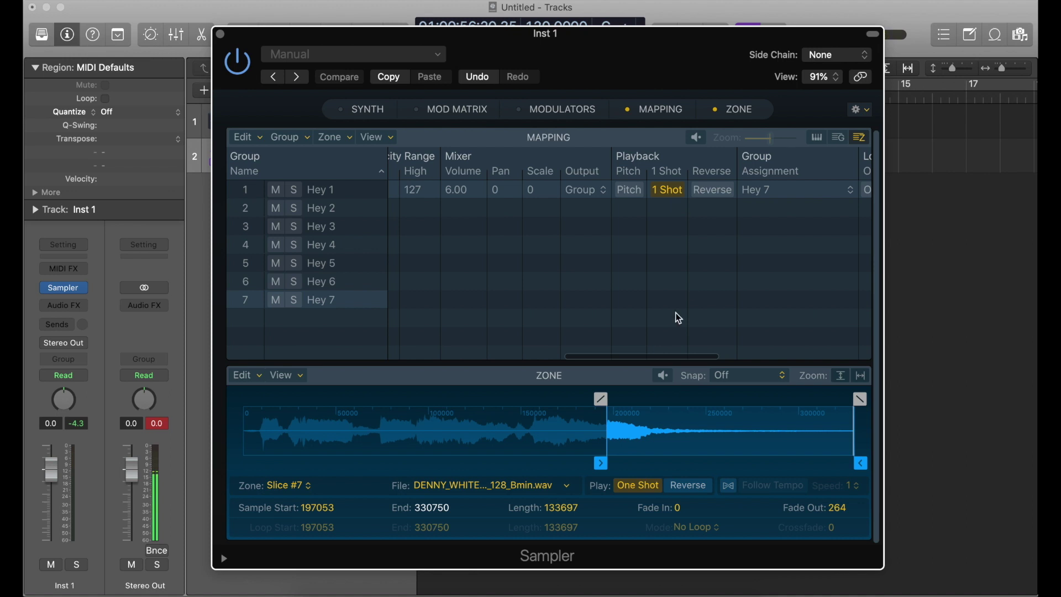
pyautogui.hscroll(-5, 599, 274)
pyautogui.click(347, 191)
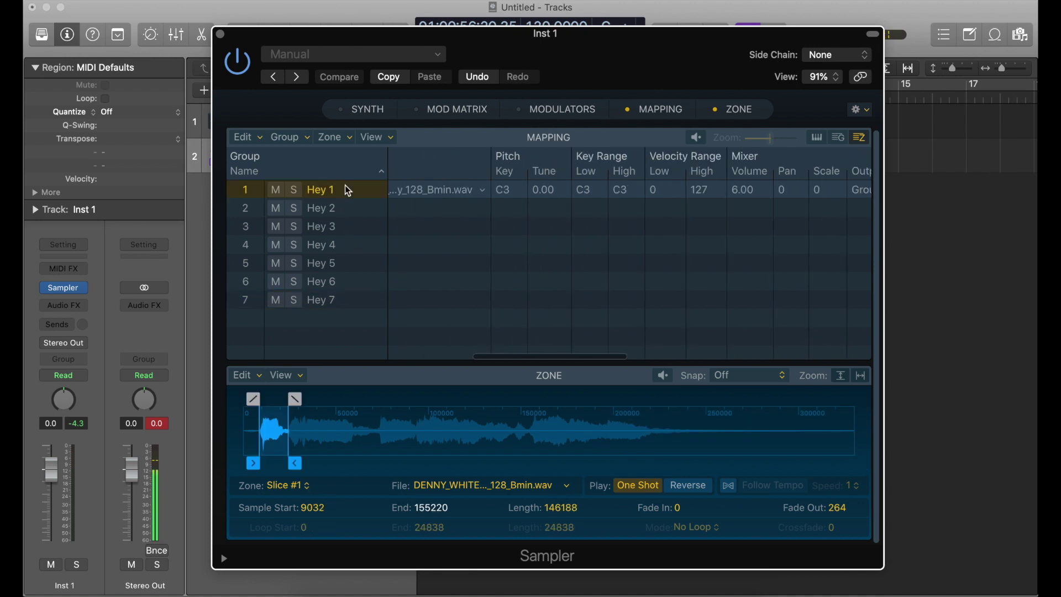
pyautogui.click(323, 208)
pyautogui.click(330, 226)
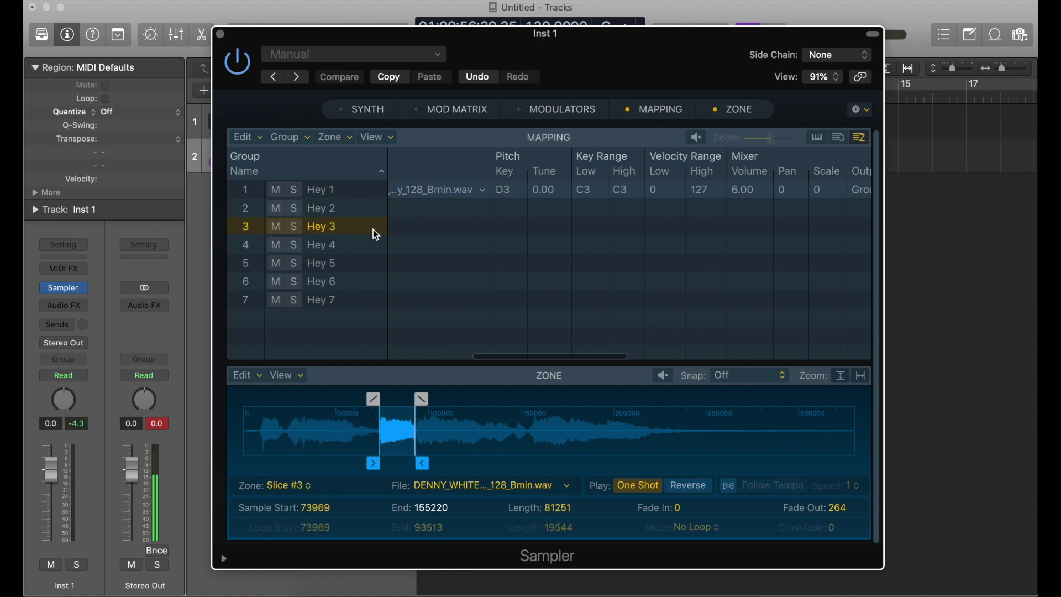
pyautogui.click(335, 247)
# Recheck groups Hey 1–4 again and scroll across the zone table's columns
pyautogui.click(348, 192)
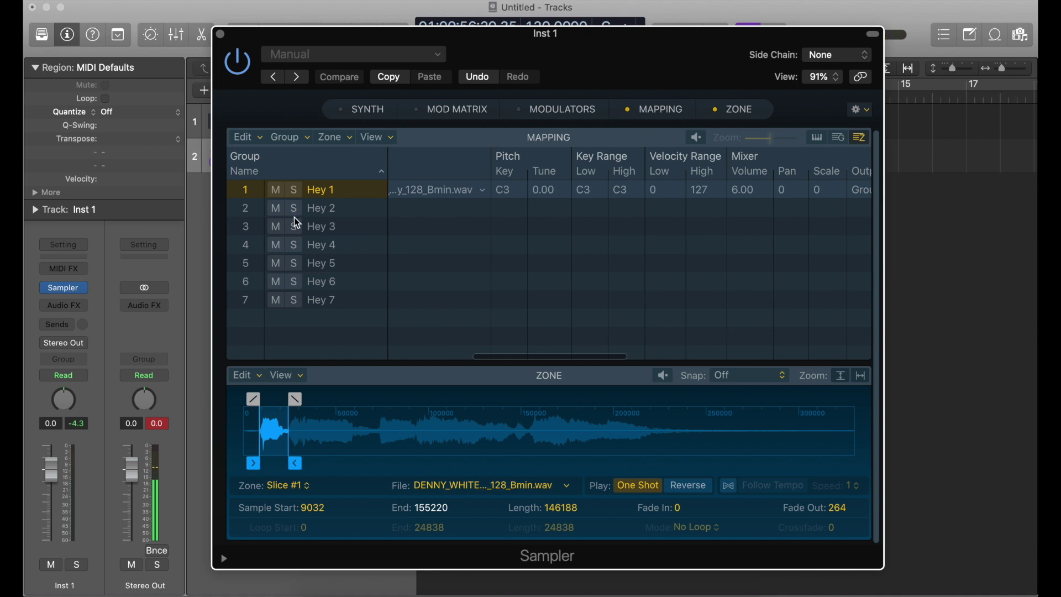
pyautogui.click(323, 210)
pyautogui.click(335, 231)
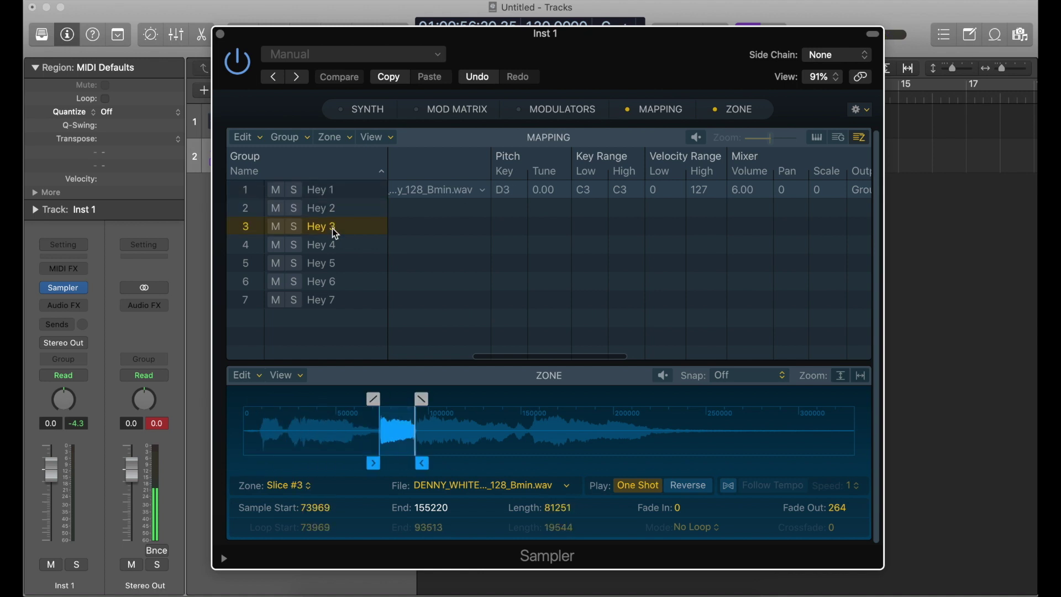
pyautogui.click(333, 245)
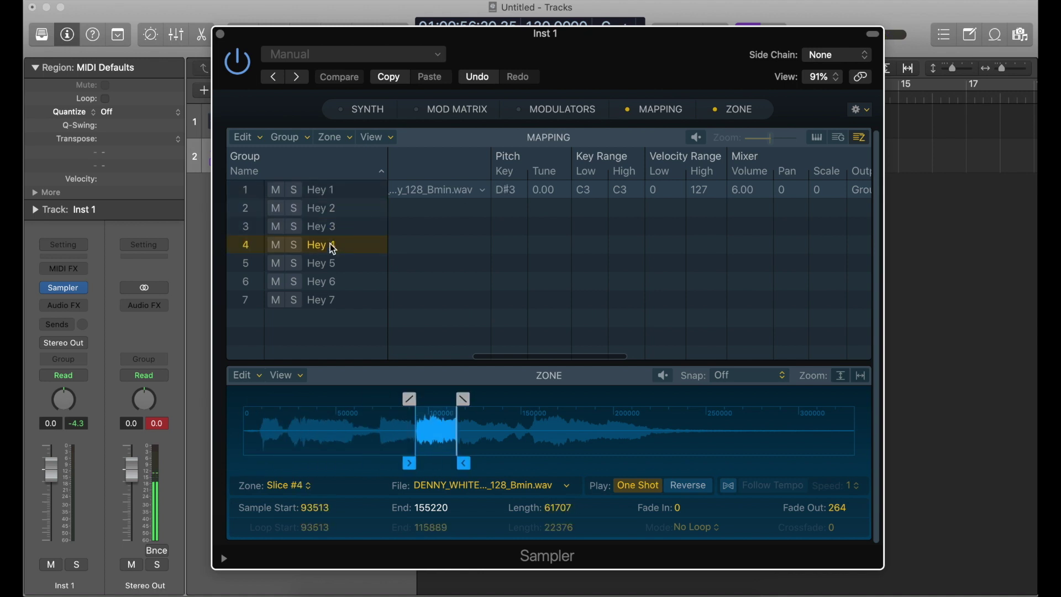
pyautogui.click(338, 190)
pyautogui.hscroll(3, 510, 230)
pyautogui.hscroll(5, 511, 231)
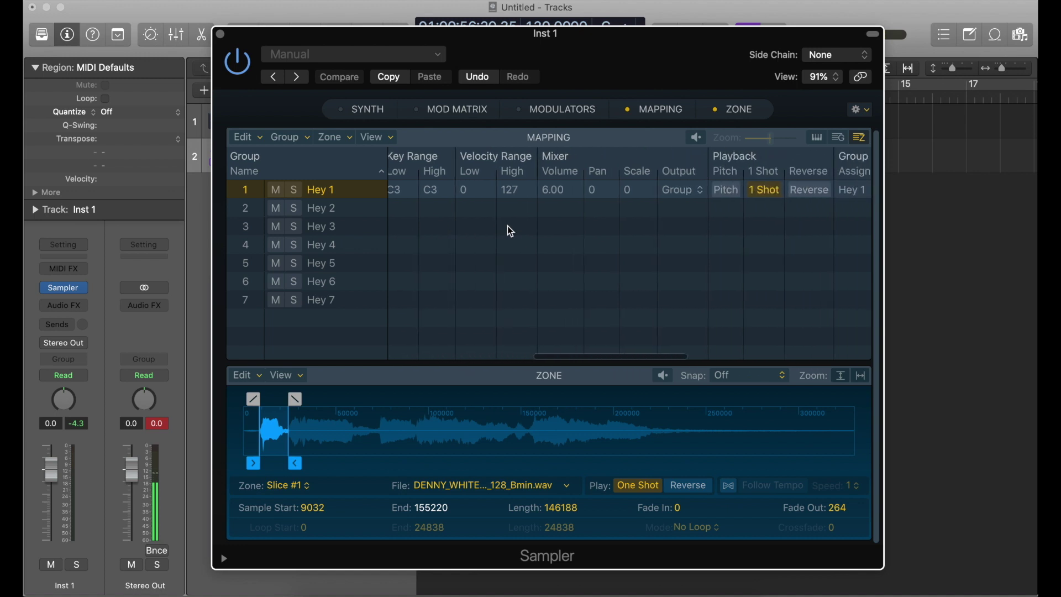
pyautogui.hscroll(4, 510, 231)
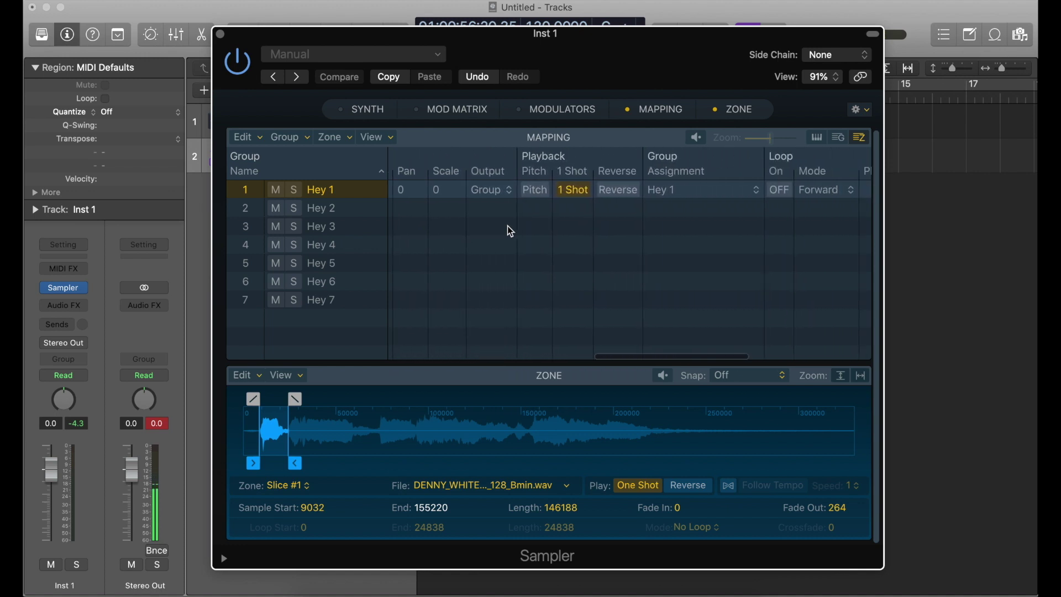
pyautogui.hscroll(-4, 731, 220)
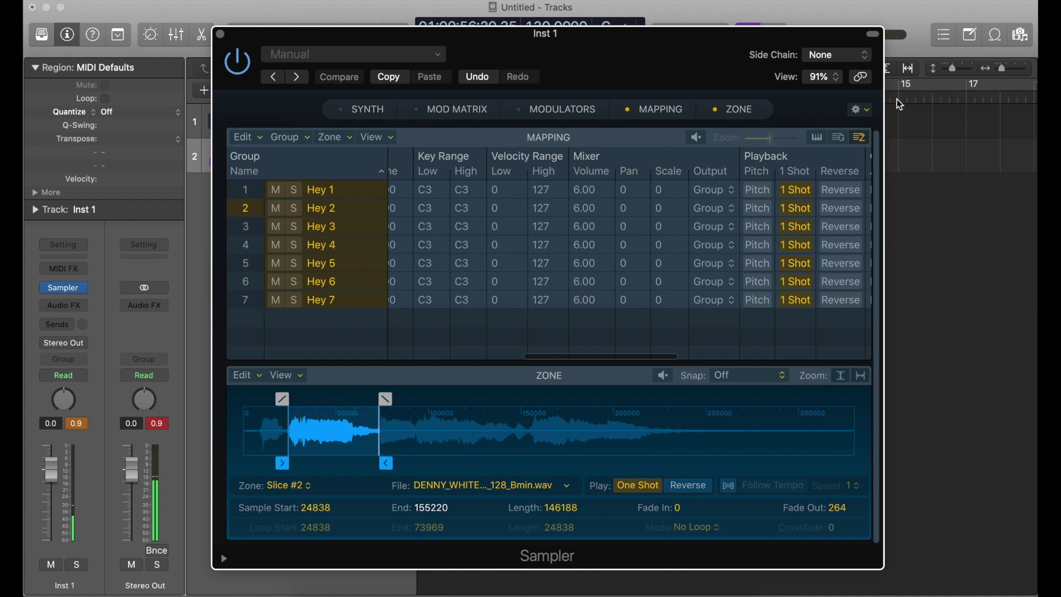
# In Group view, add the Round Robin columns to the table and select all seven groups
pyautogui.click(842, 139)
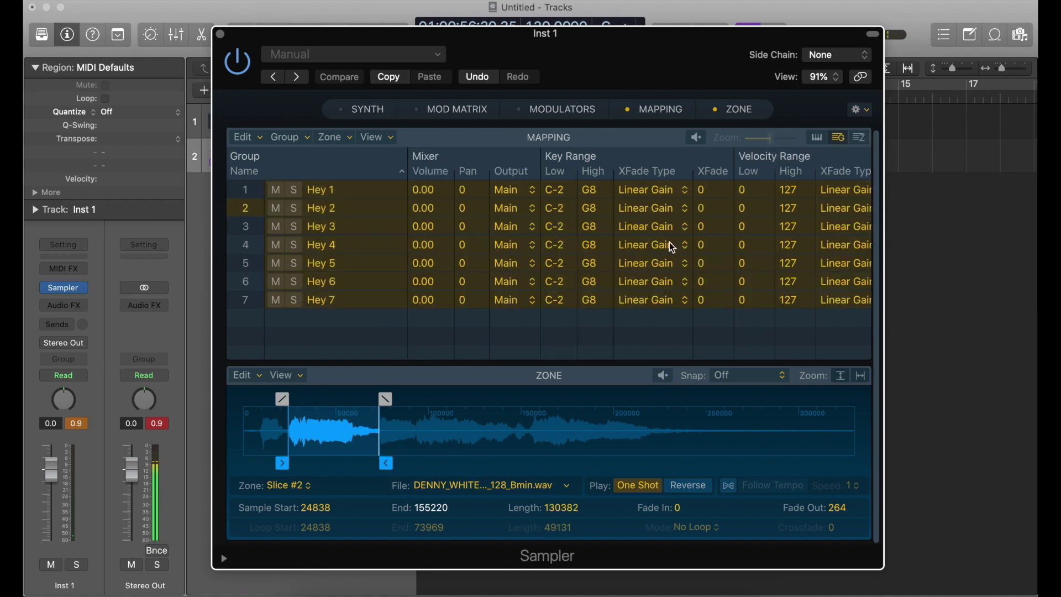
pyautogui.click(633, 327)
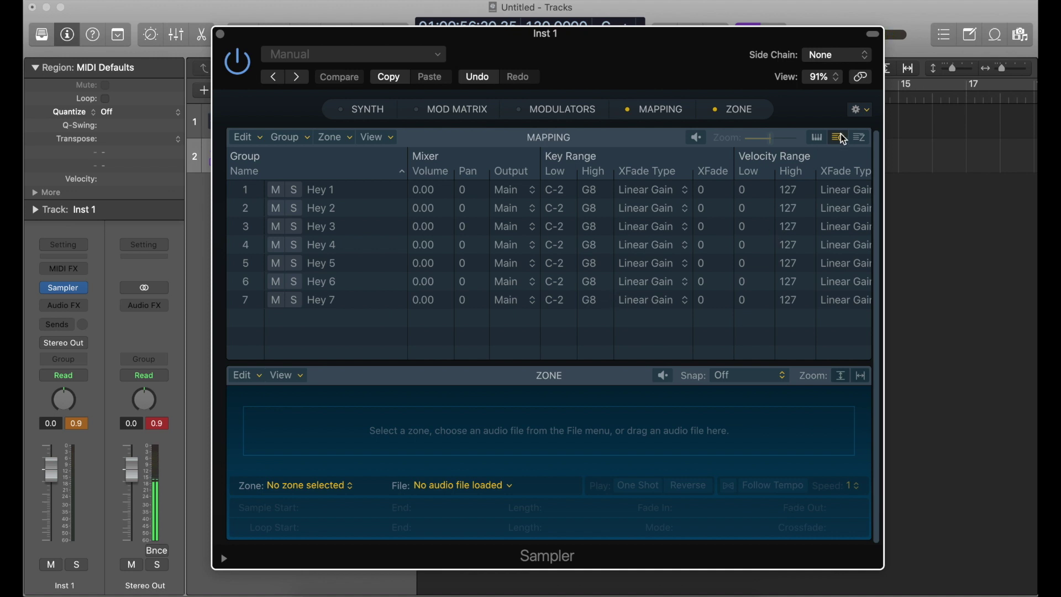
pyautogui.hscroll(6, 553, 298)
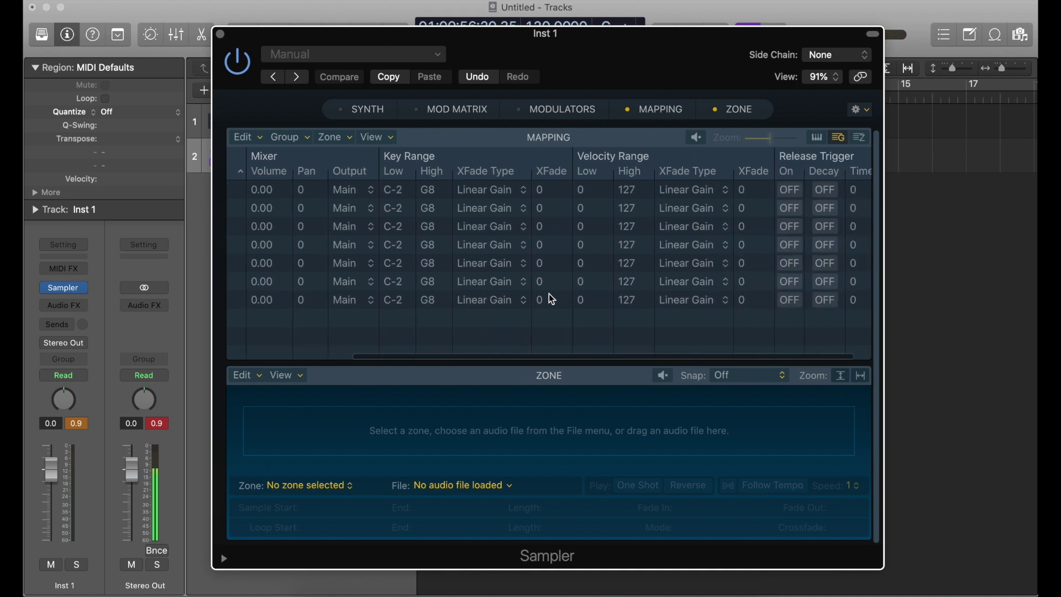
pyautogui.hscroll(-8, 553, 298)
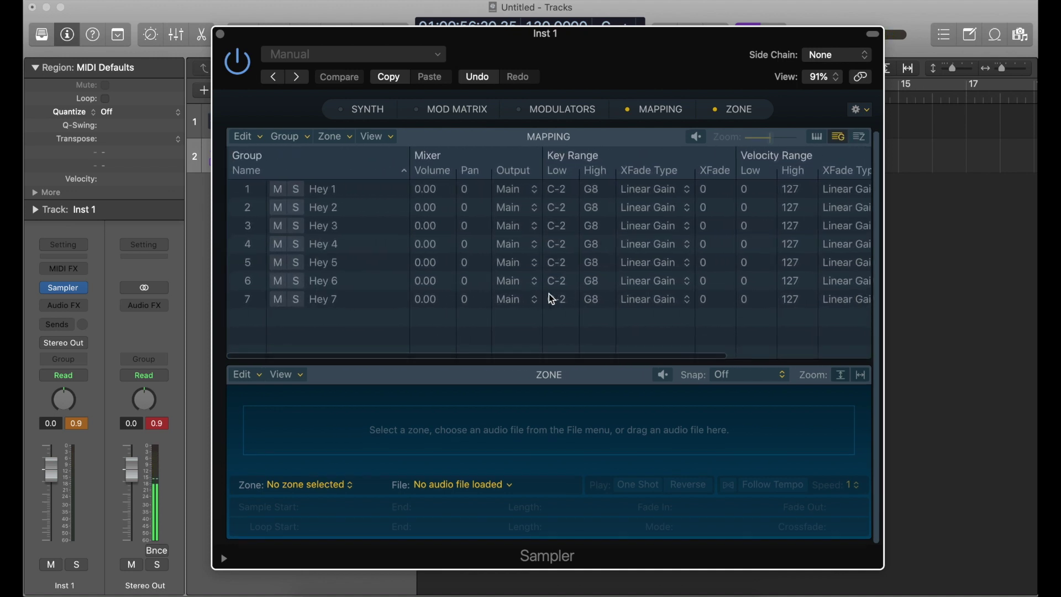
pyautogui.hscroll(6, 608, 232)
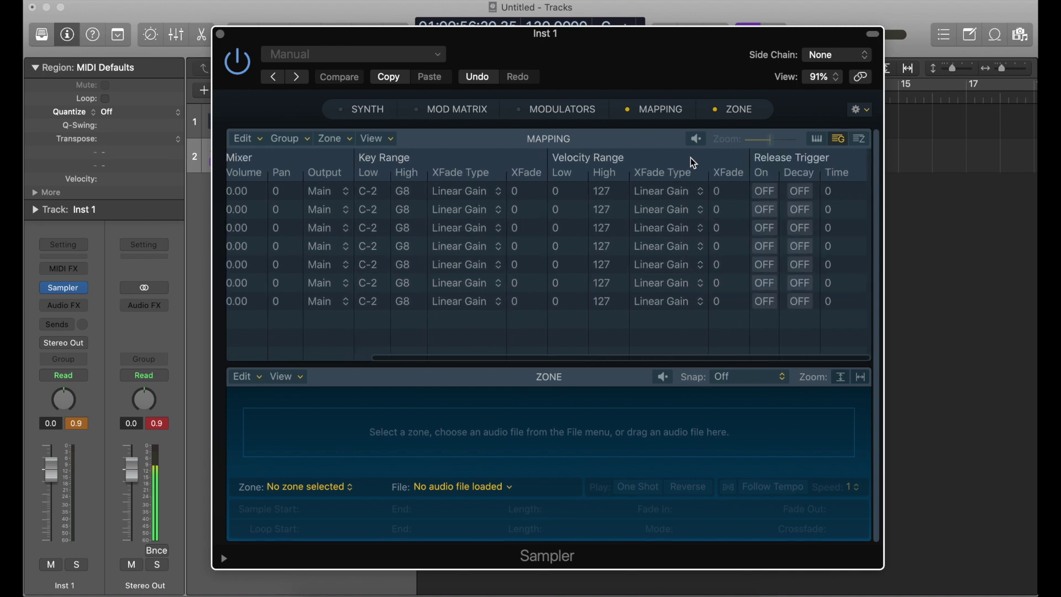
pyautogui.rightClick(687, 169)
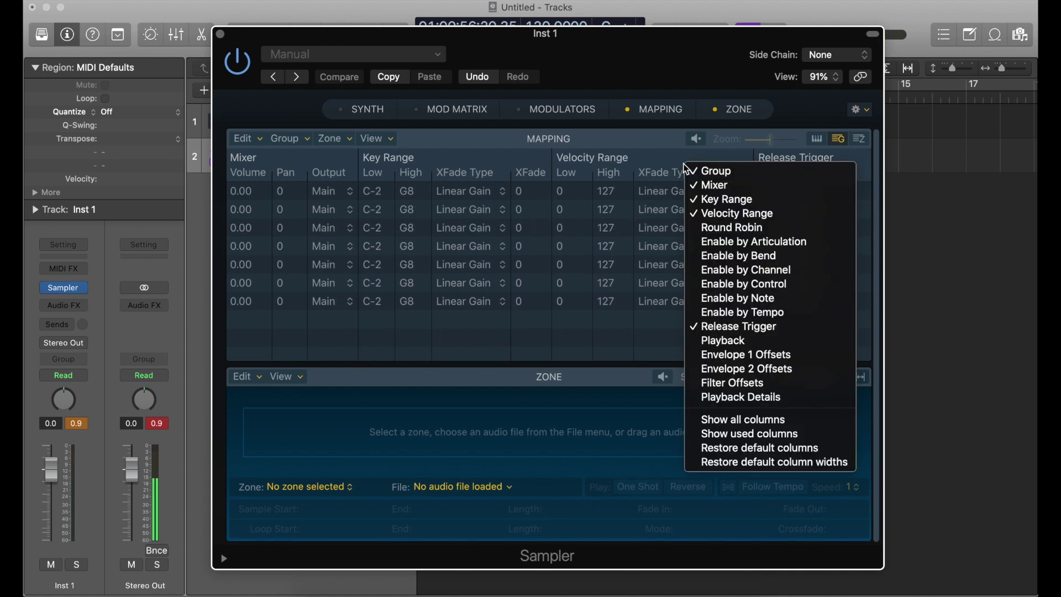
pyautogui.click(742, 235)
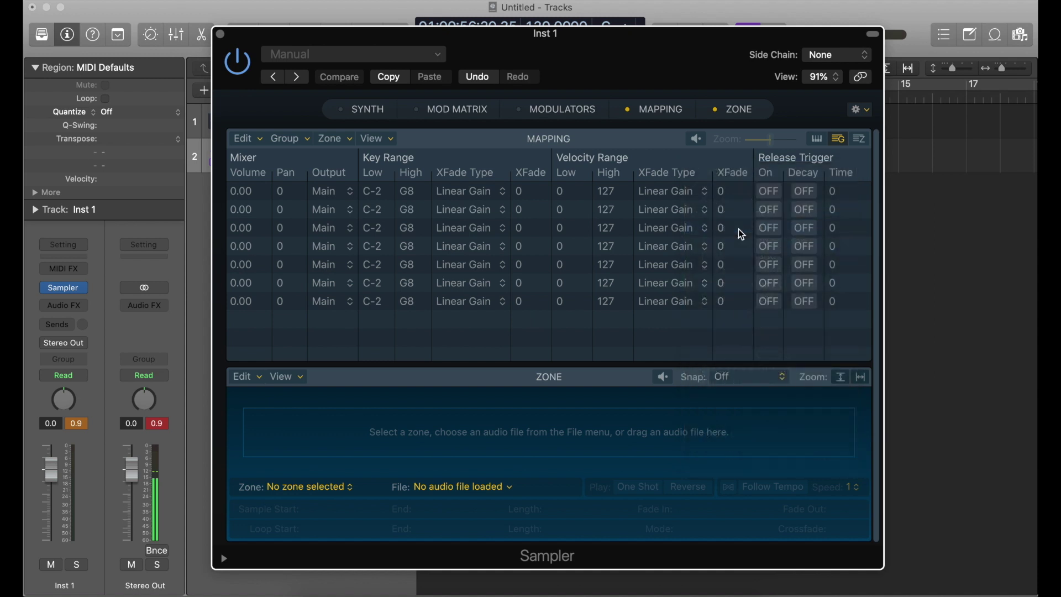
pyautogui.hscroll(3, 650, 271)
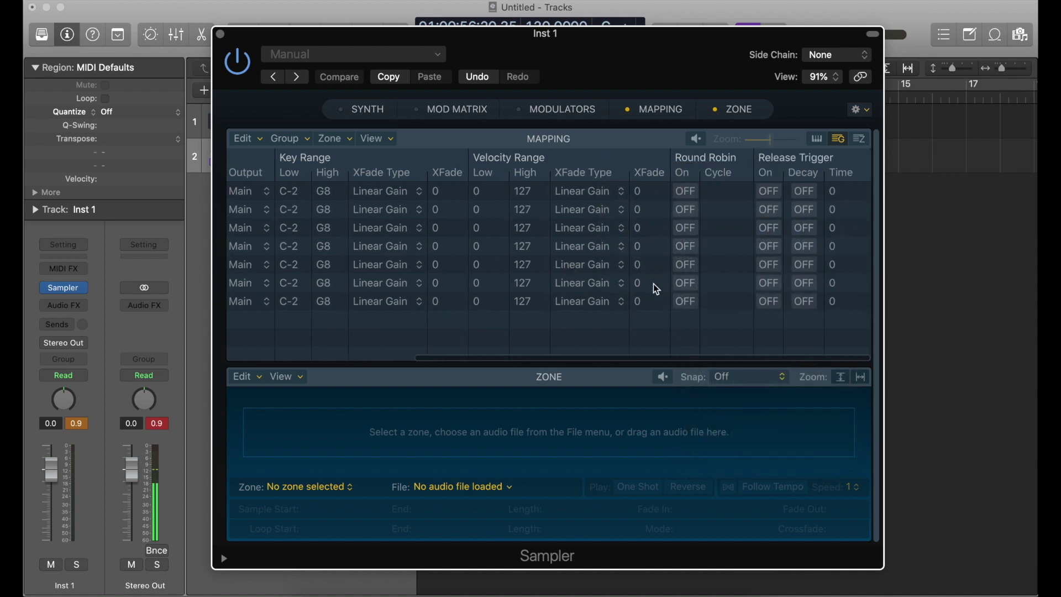
pyautogui.moveTo(623, 337); pyautogui.dragTo(617, 198)
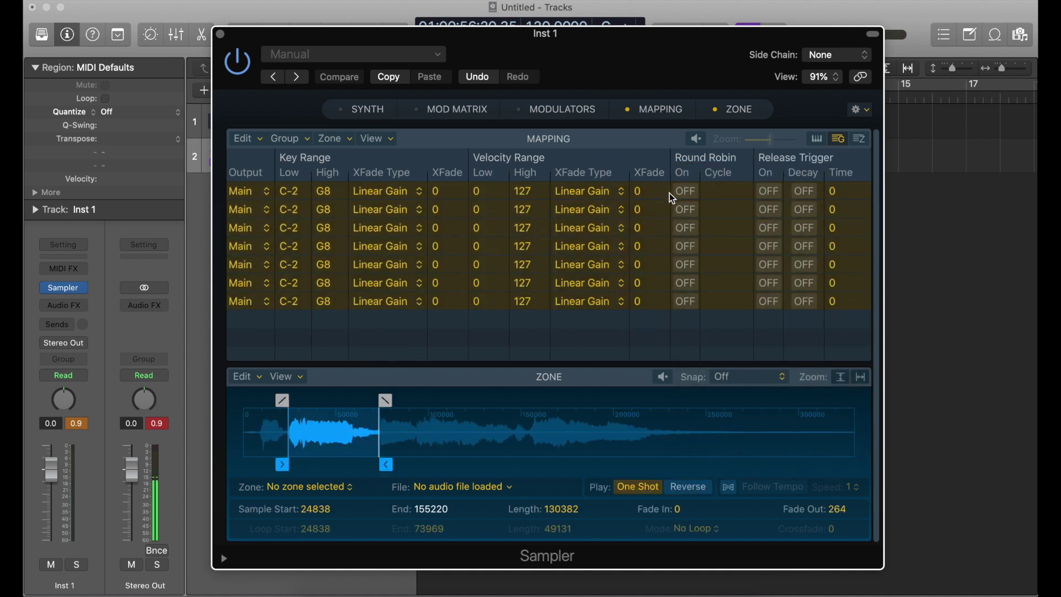
# Switch Round Robin on for all seven groups and check the third and second groups' cycle positions
pyautogui.click(687, 193)
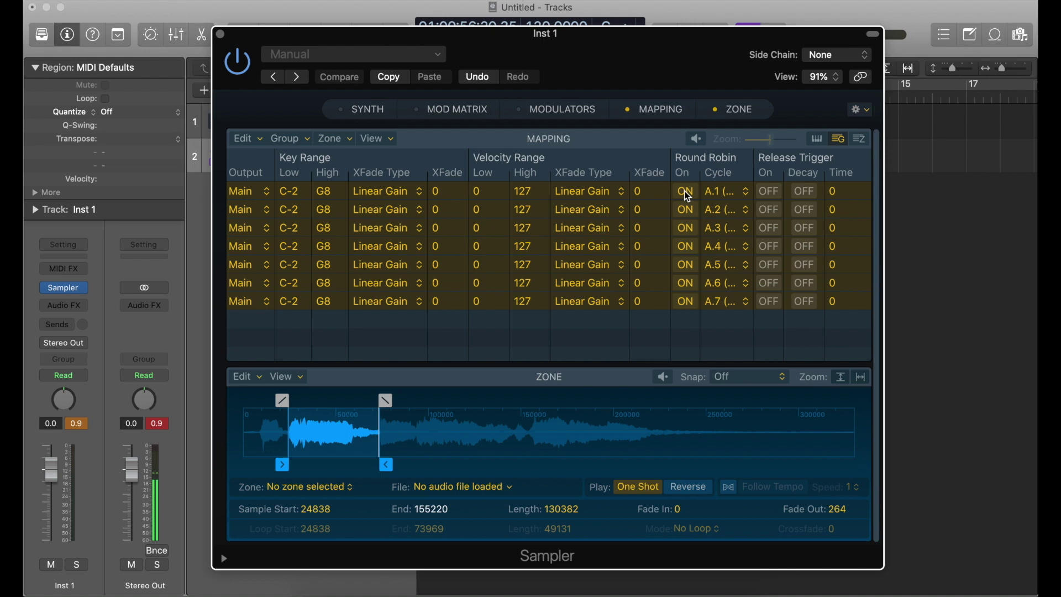
pyautogui.click(719, 326)
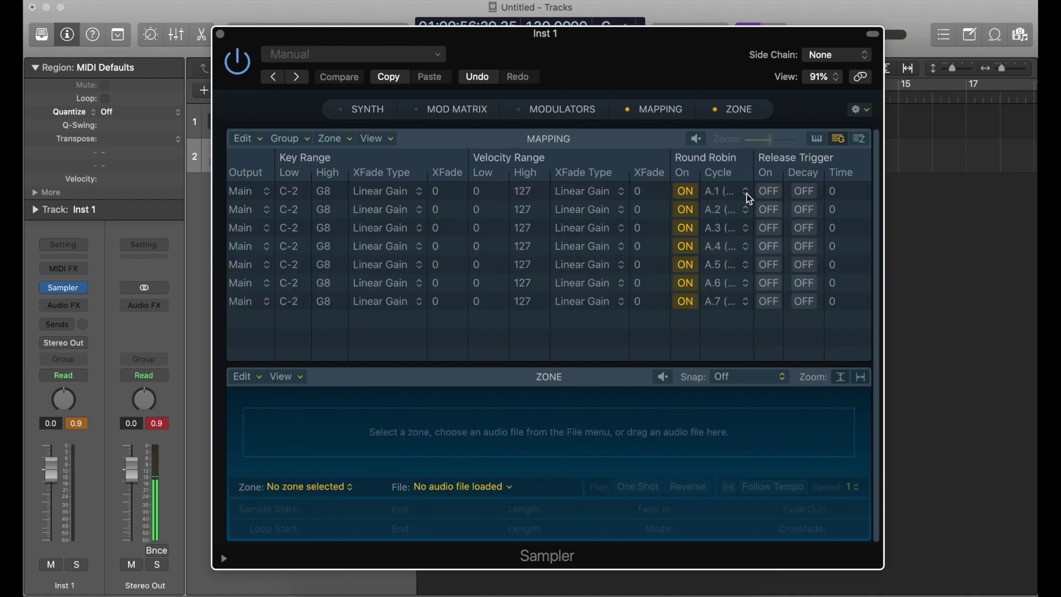
pyautogui.click(739, 231)
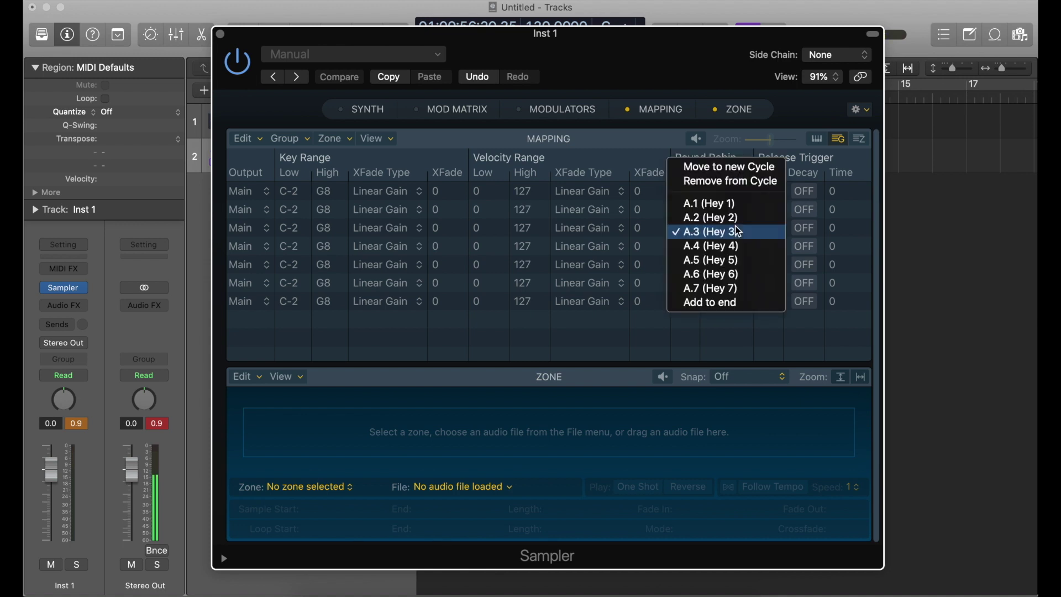
pyautogui.click(654, 335)
pyautogui.click(742, 212)
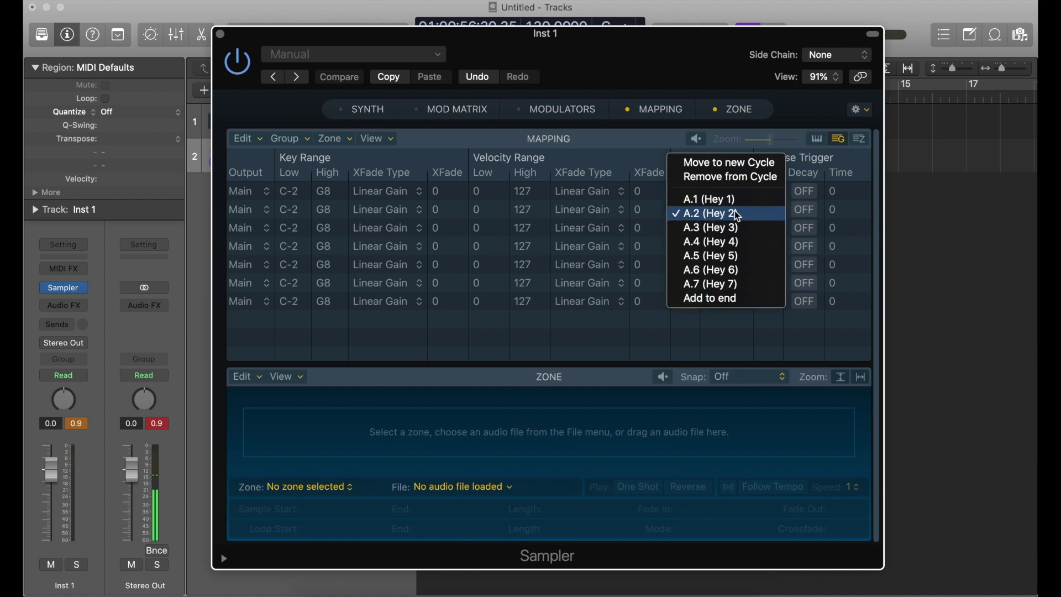
pyautogui.click(643, 333)
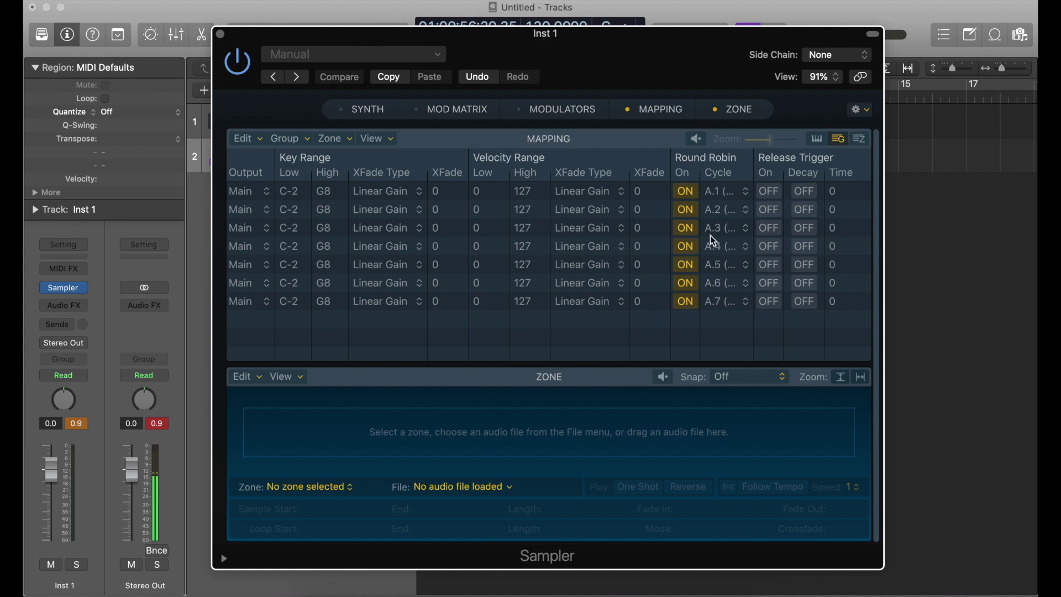
pyautogui.press('Down')
pyautogui.press('Down')
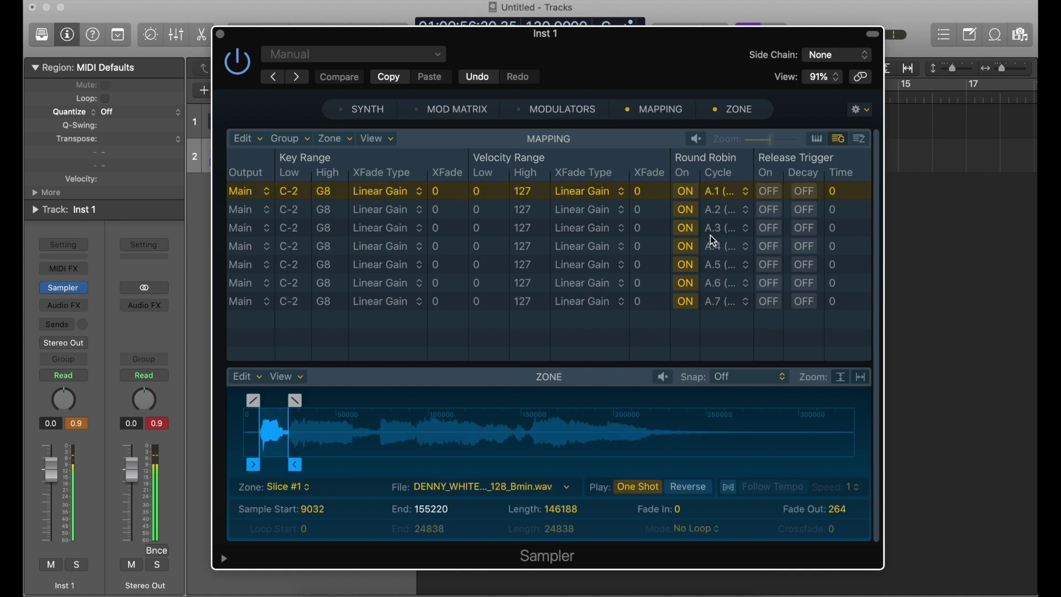
pyautogui.press('Down')
pyautogui.press('Down')
pyautogui.press('Down')
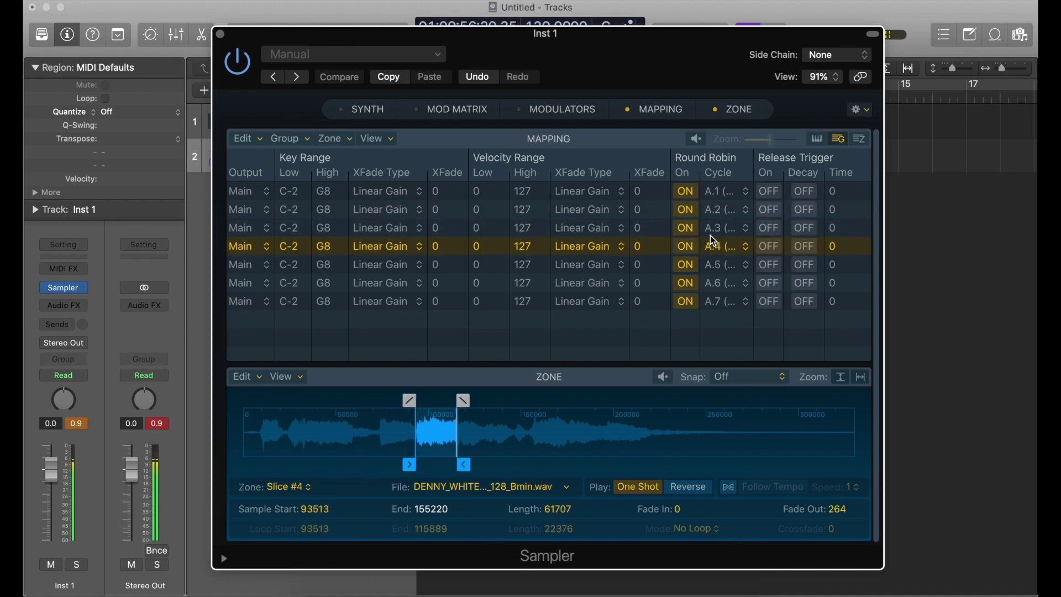
pyautogui.press('Down')
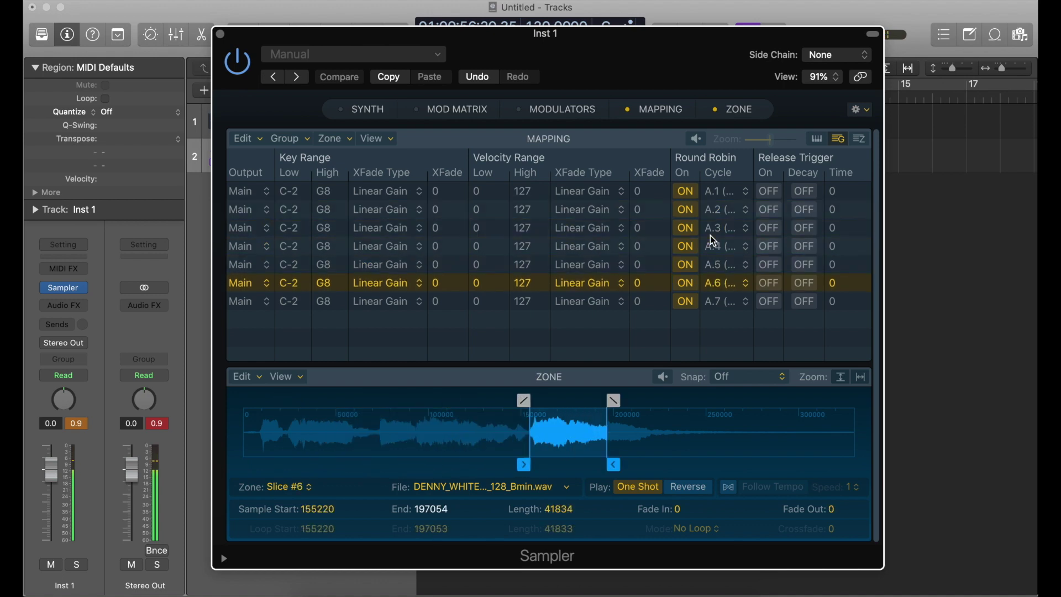
pyautogui.press('Down')
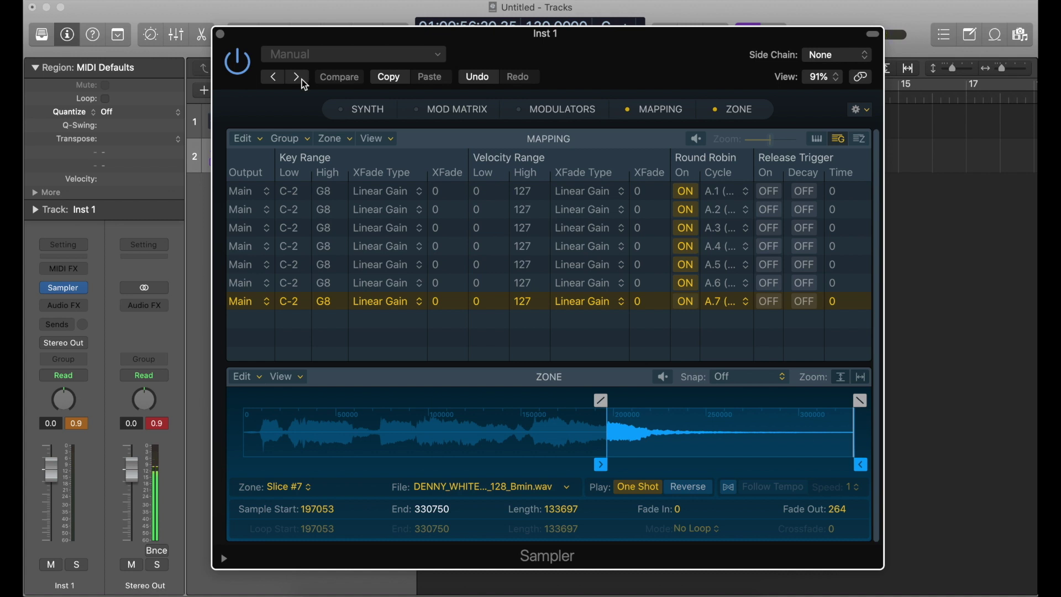
pyautogui.moveTo(531, 46)
pyautogui.mouseDown()
pyautogui.moveTo(524, 24)
pyautogui.moveTo(523, 34)
pyautogui.mouseUp()
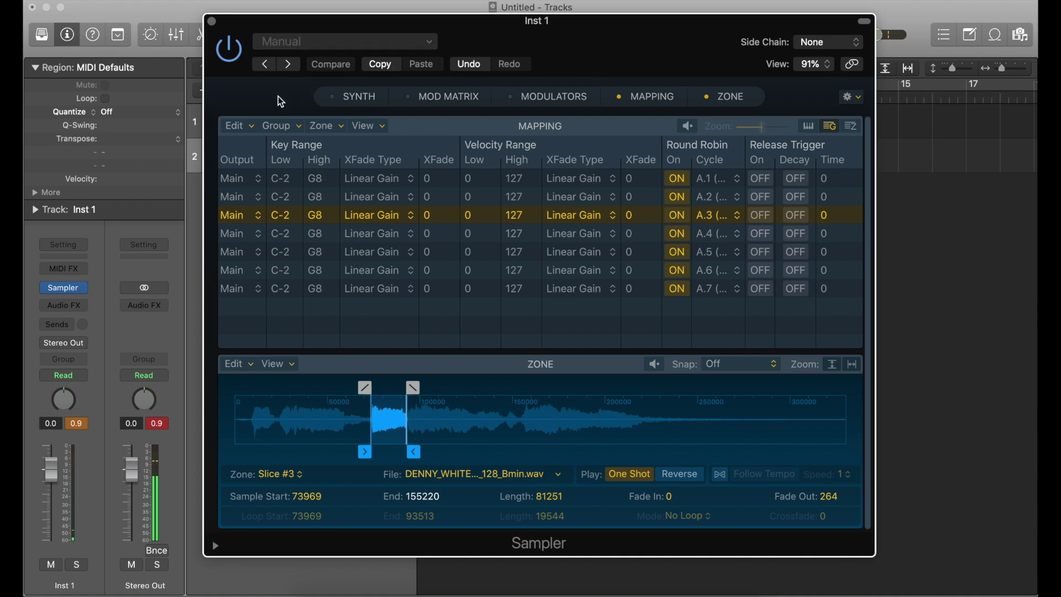
# Save the Sampler instrument as a new preset named 'Hey'
pyautogui.click(380, 43)
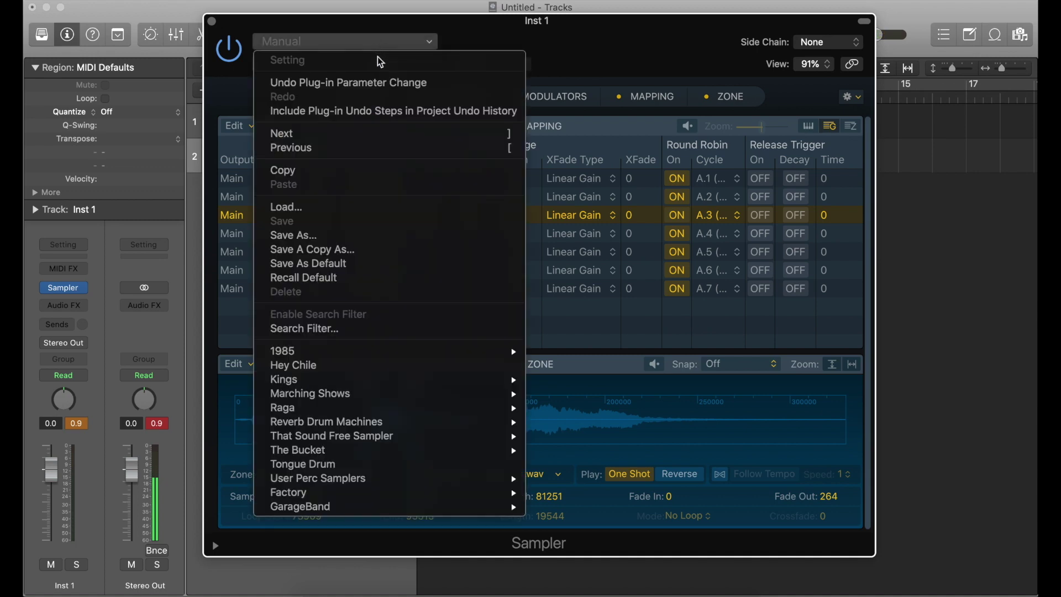
pyautogui.click(355, 237)
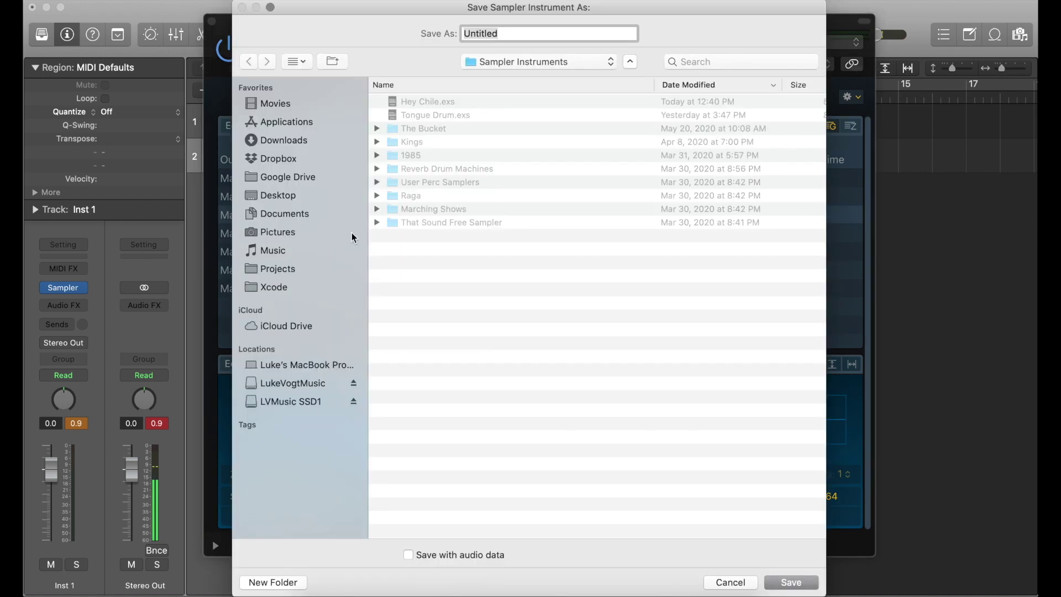
pyautogui.write('Hey')
pyautogui.press('Return')
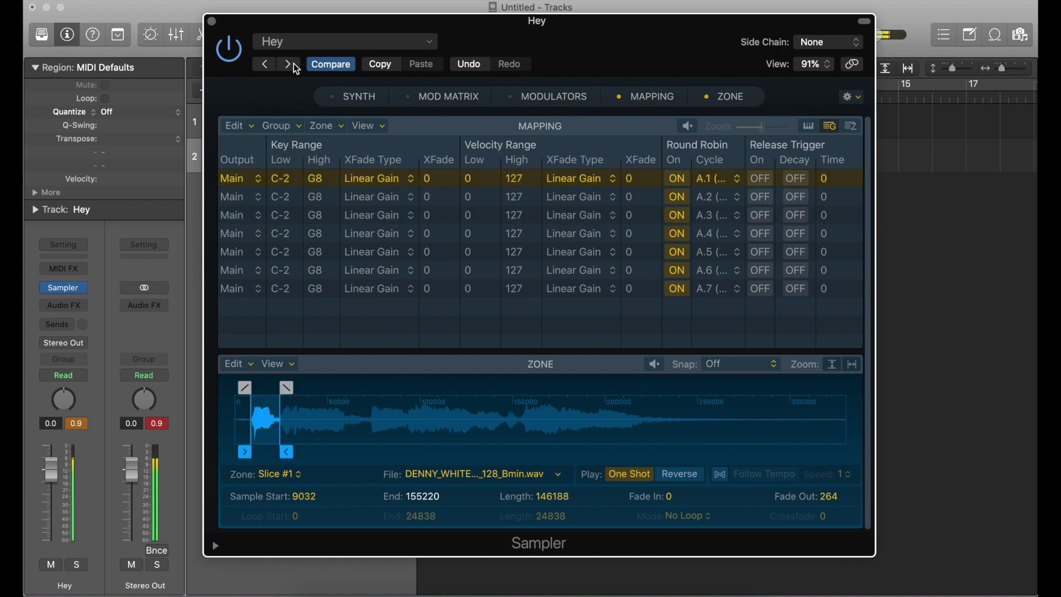
pyautogui.click(293, 68)
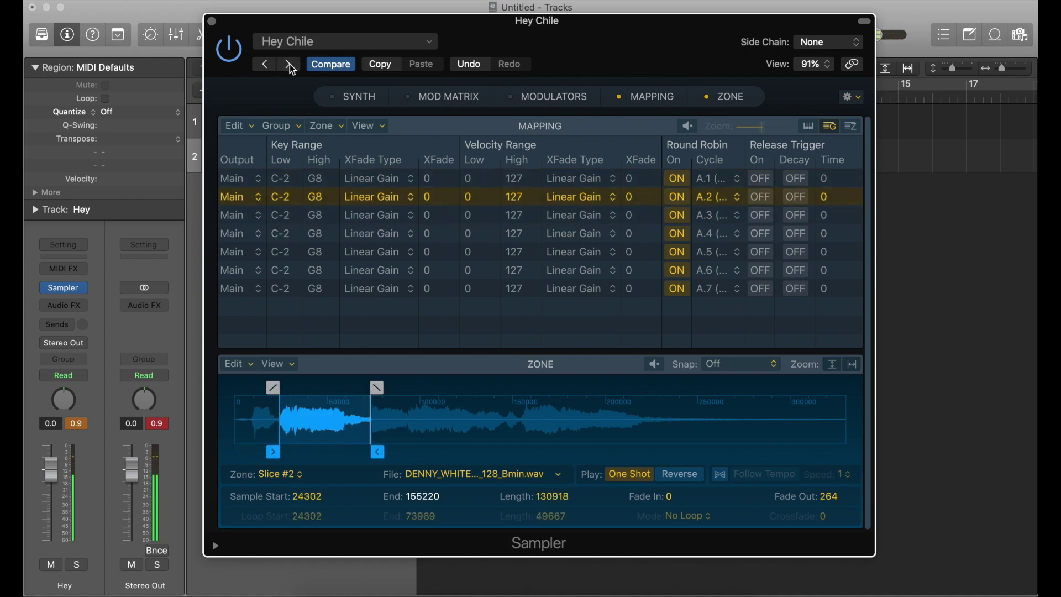
pyautogui.click(271, 66)
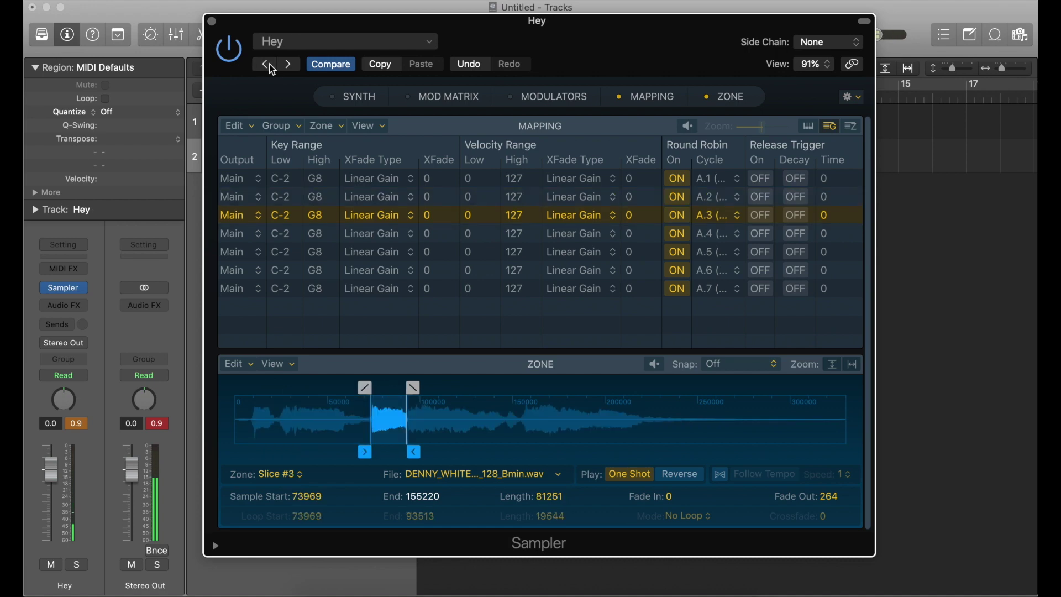